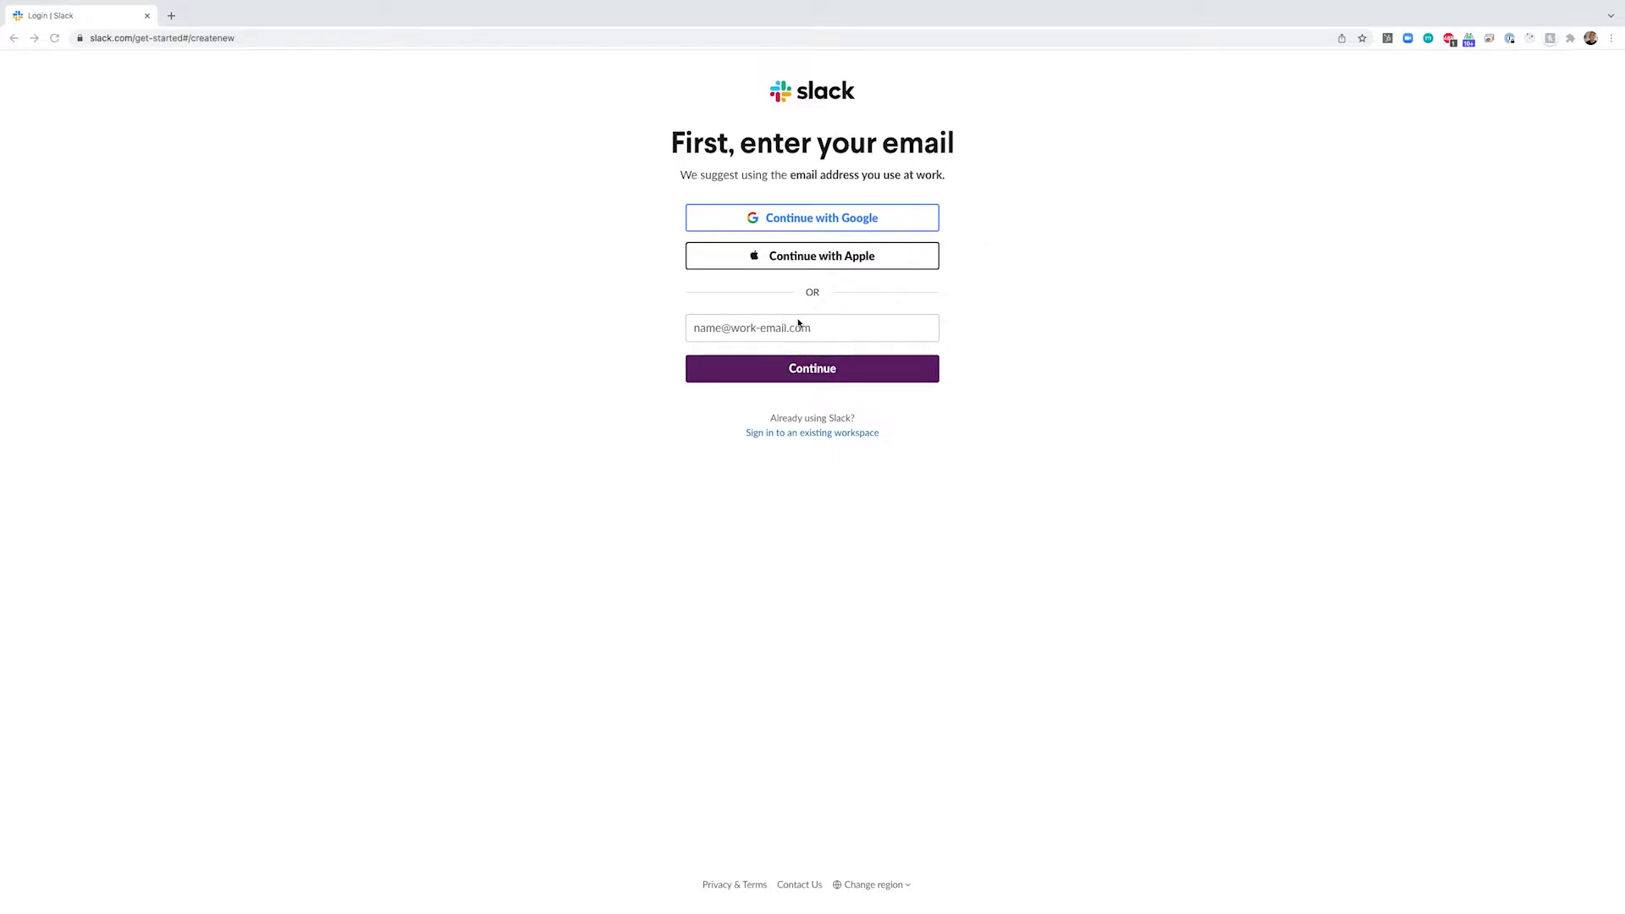
# Sign up with the first listed Google account and start creating a new Slack workspace.
pyautogui.click(871, 221)
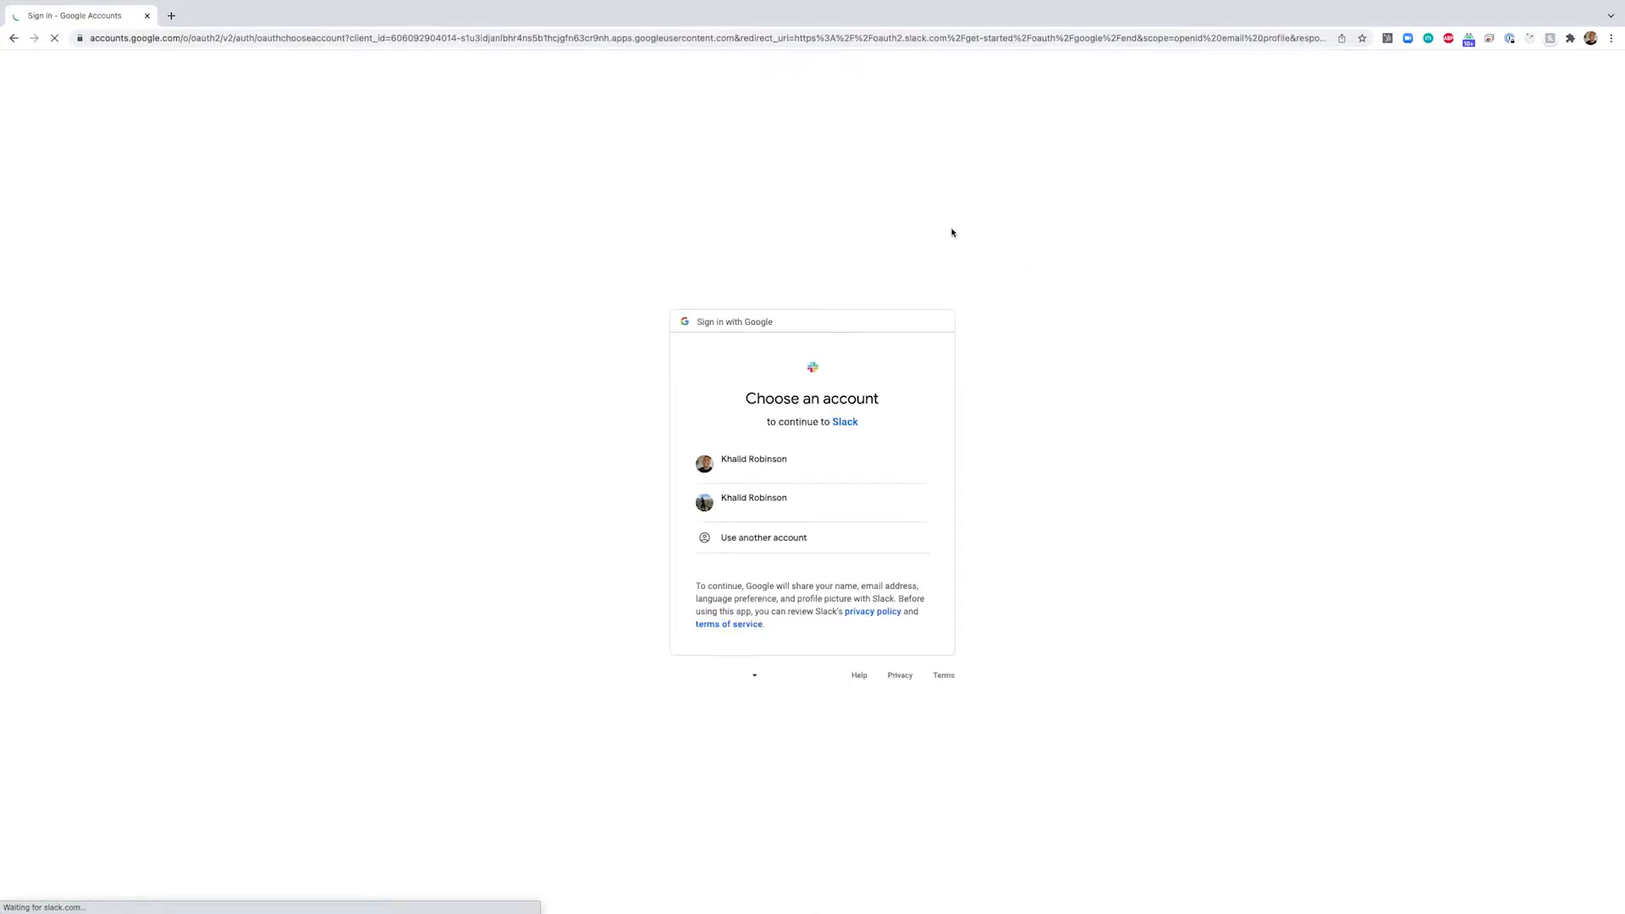
pyautogui.click(762, 465)
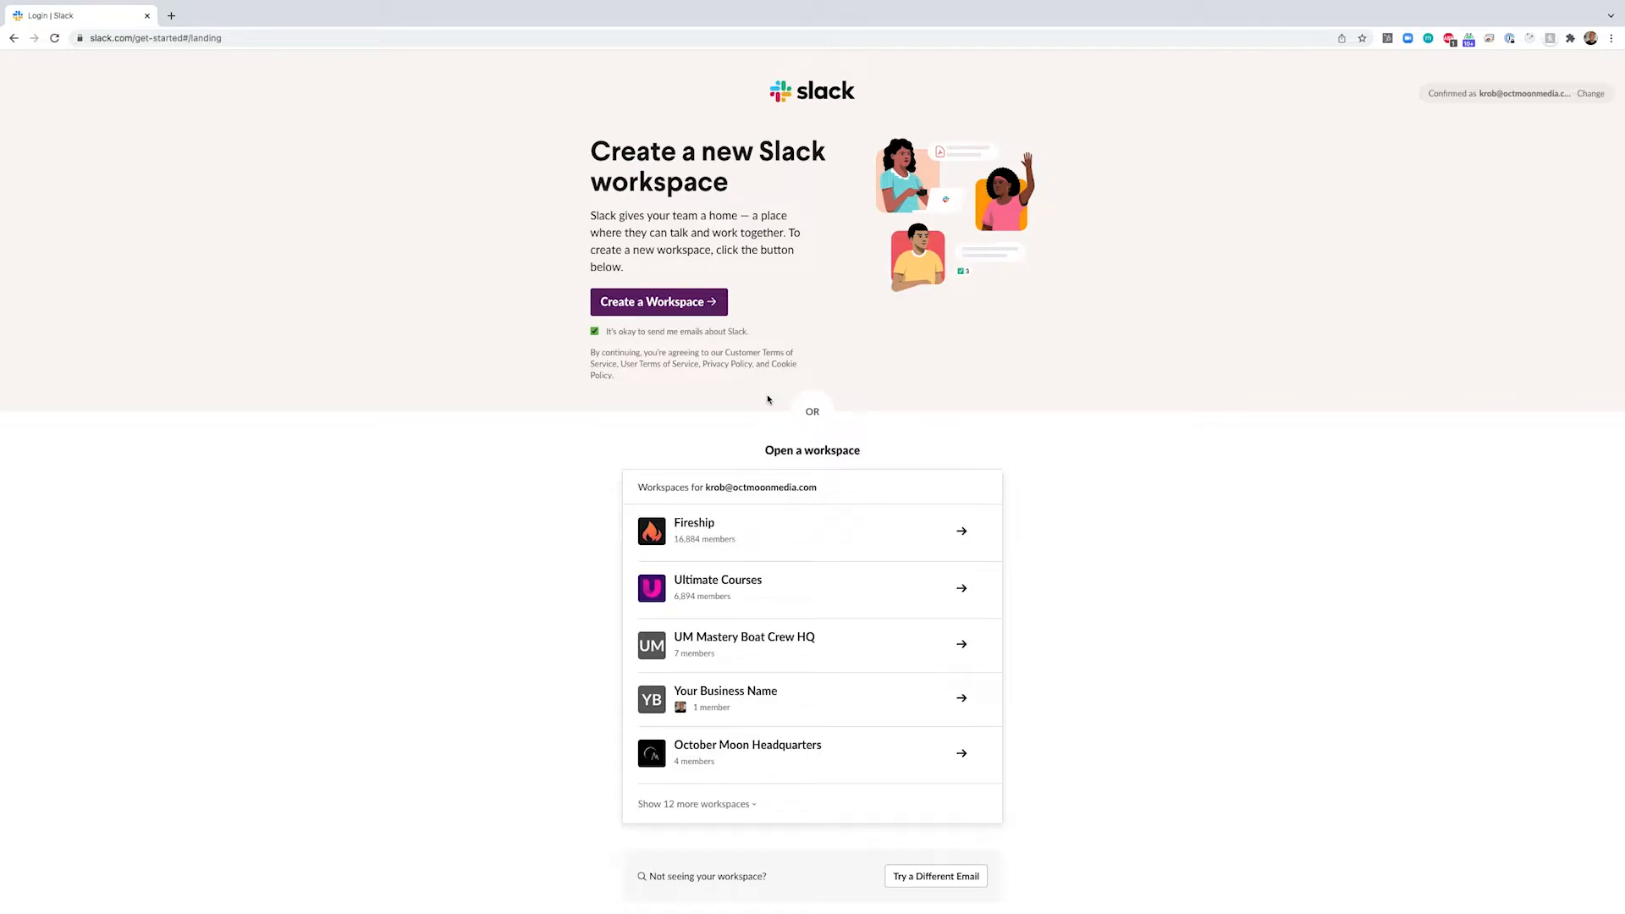
pyautogui.click(692, 303)
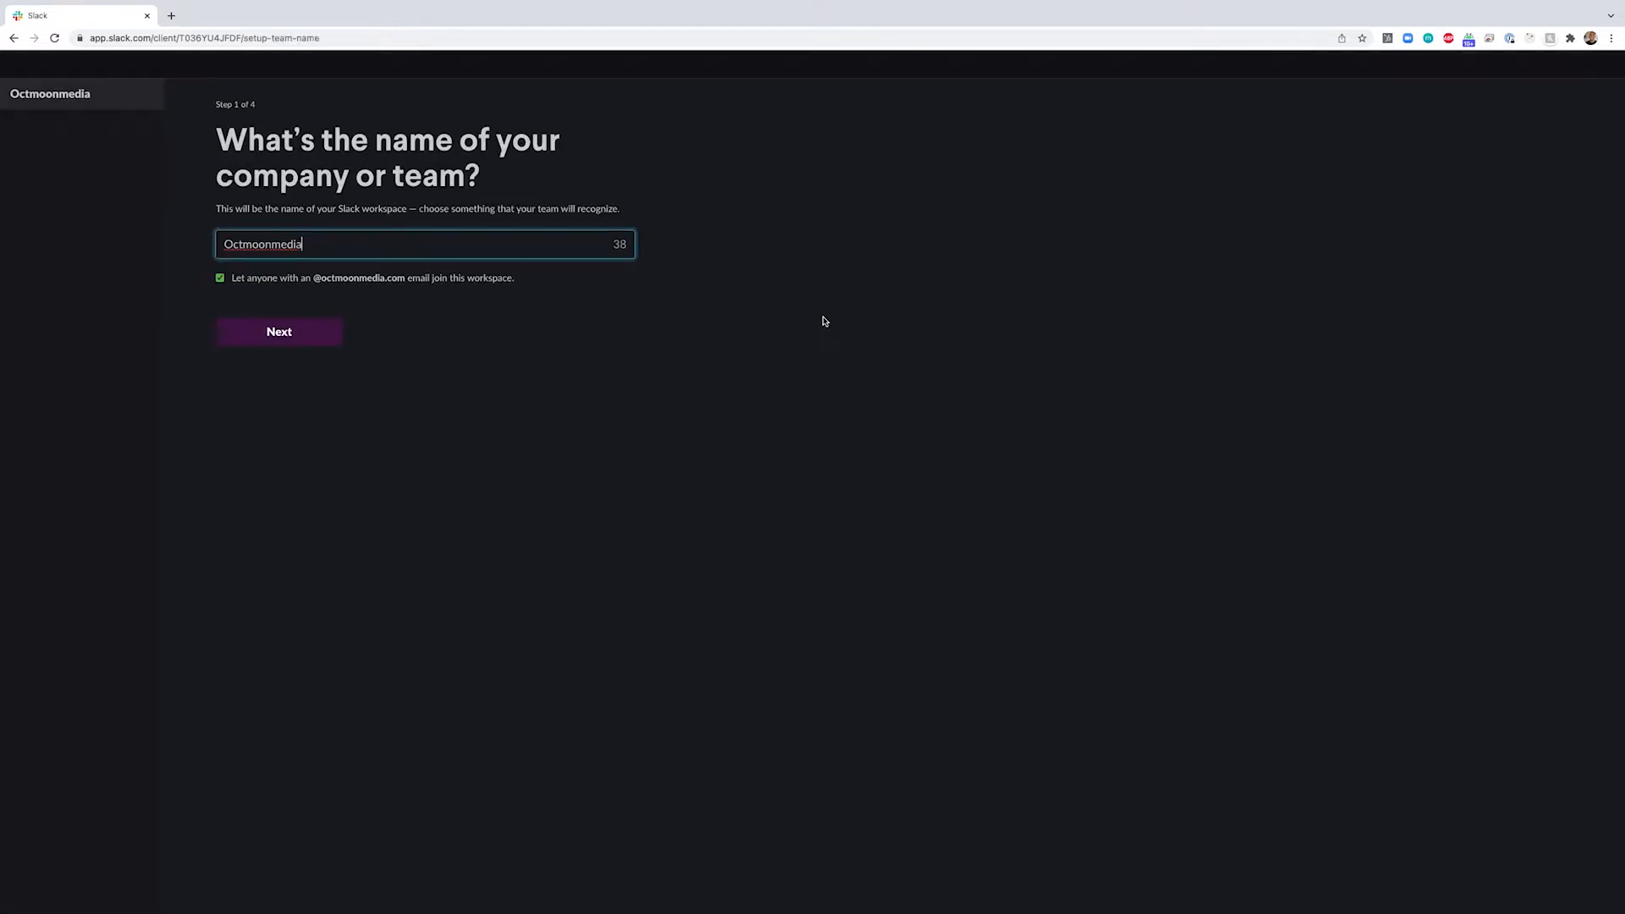
# Name the workspace "October Moon media group" and skip connecting Google contacts.
pyautogui.tripleClick(464, 244)
pyautogui.write('October Moon md')
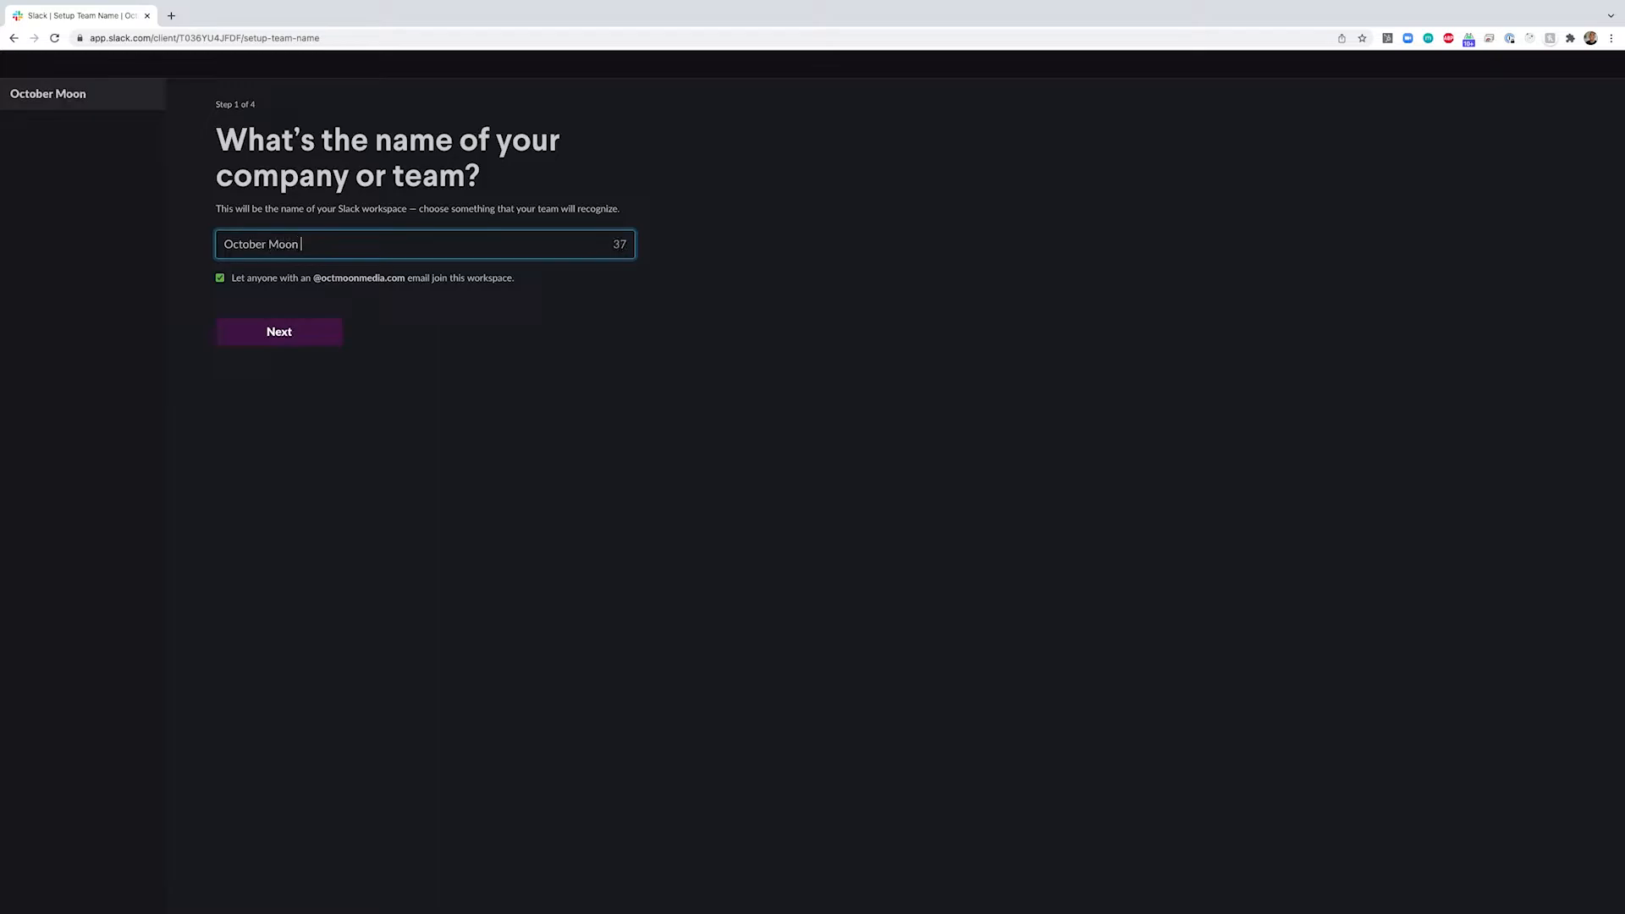
pyautogui.press('BackSpace')
pyautogui.write('edia group')
pyautogui.click(321, 339)
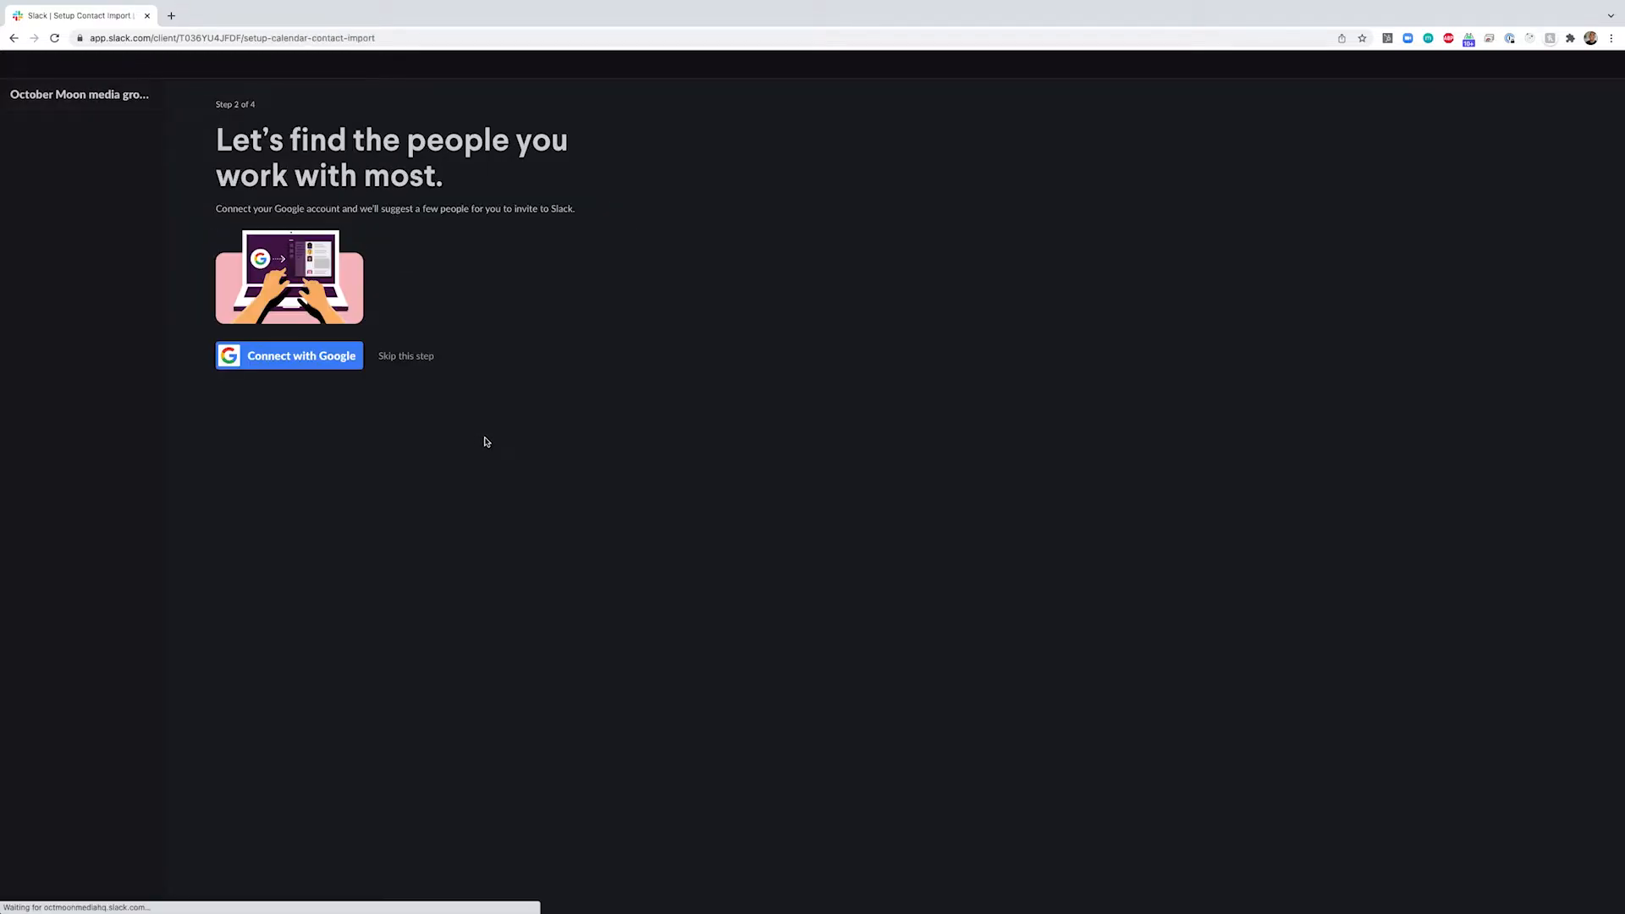
pyautogui.click(420, 359)
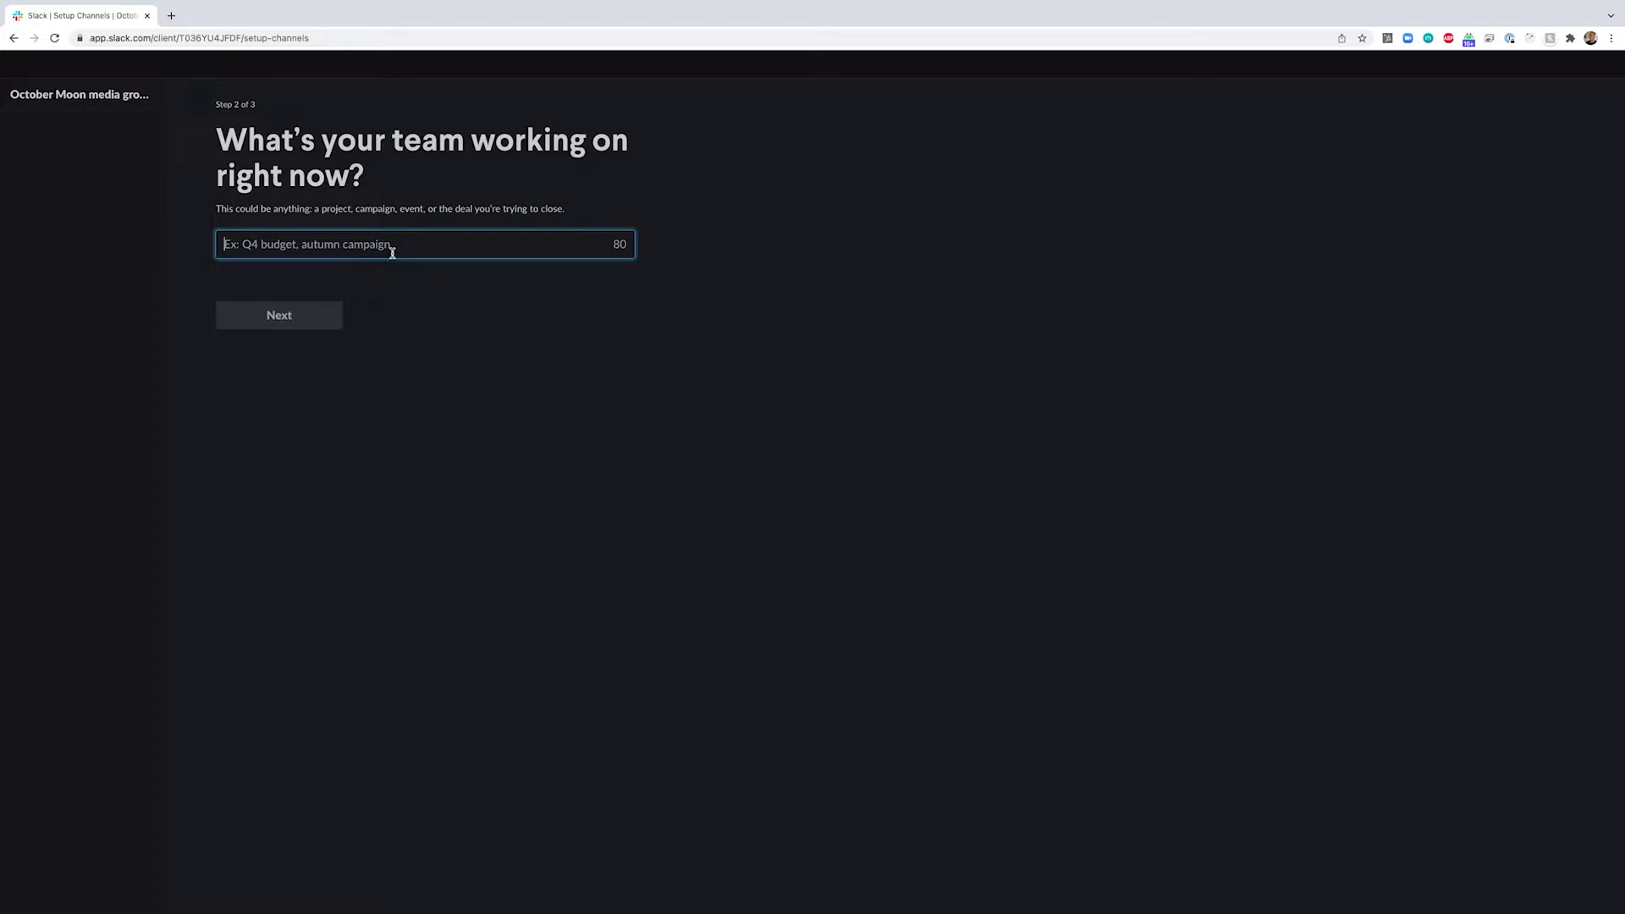
# Enter "Sales" as what the team is working on and skip inviting teammates.
pyautogui.write('Sales')
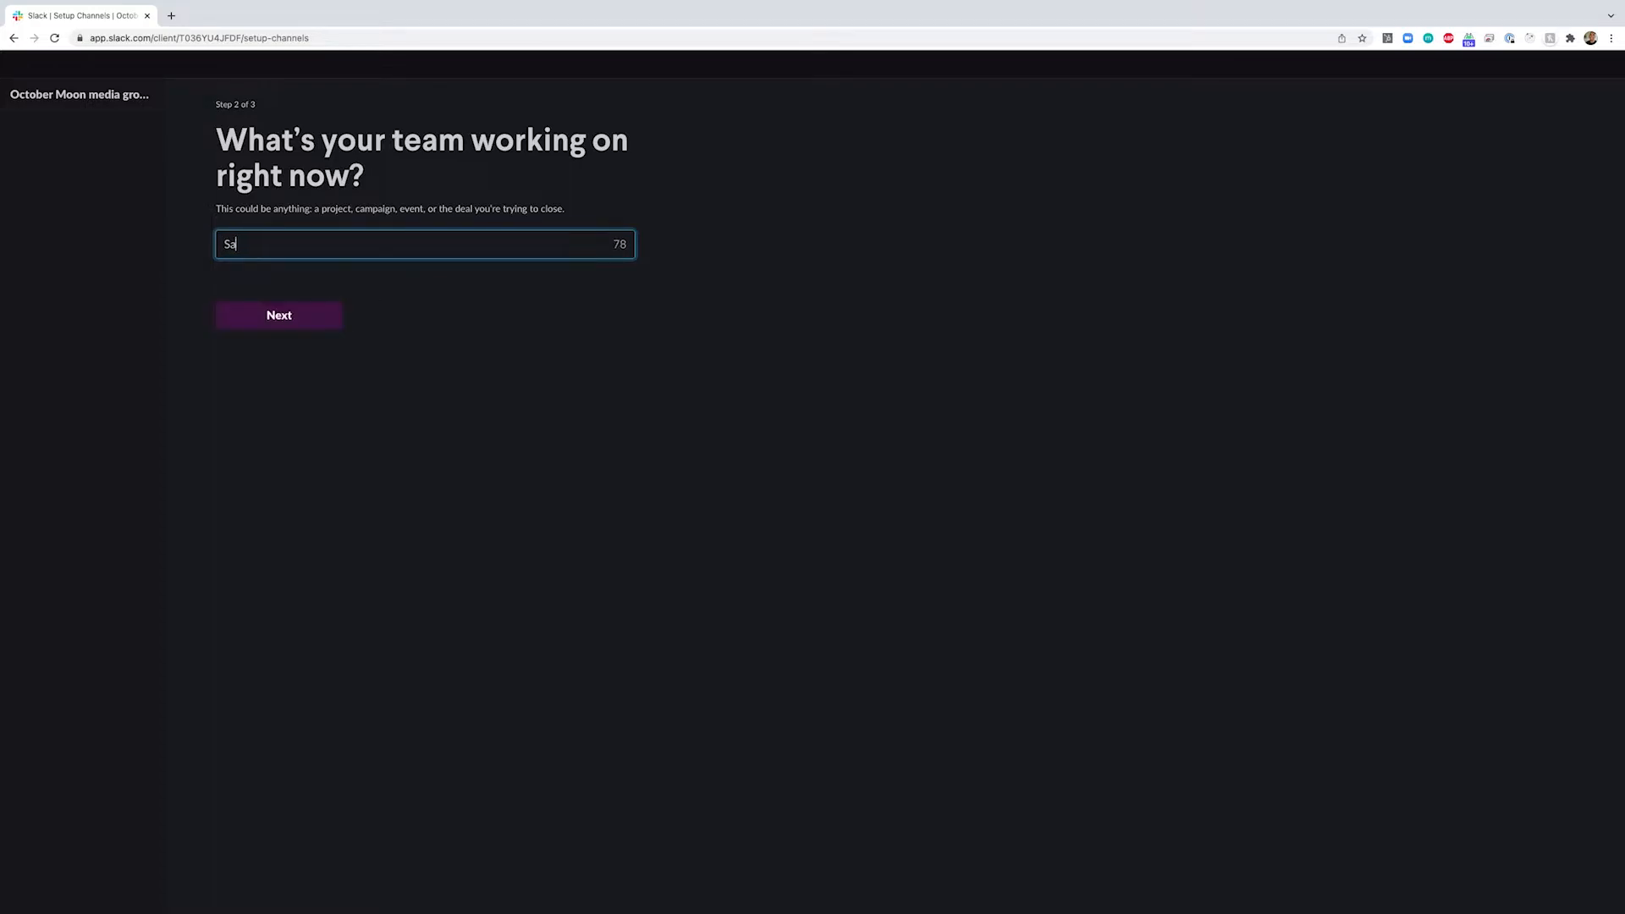
pyautogui.click(321, 325)
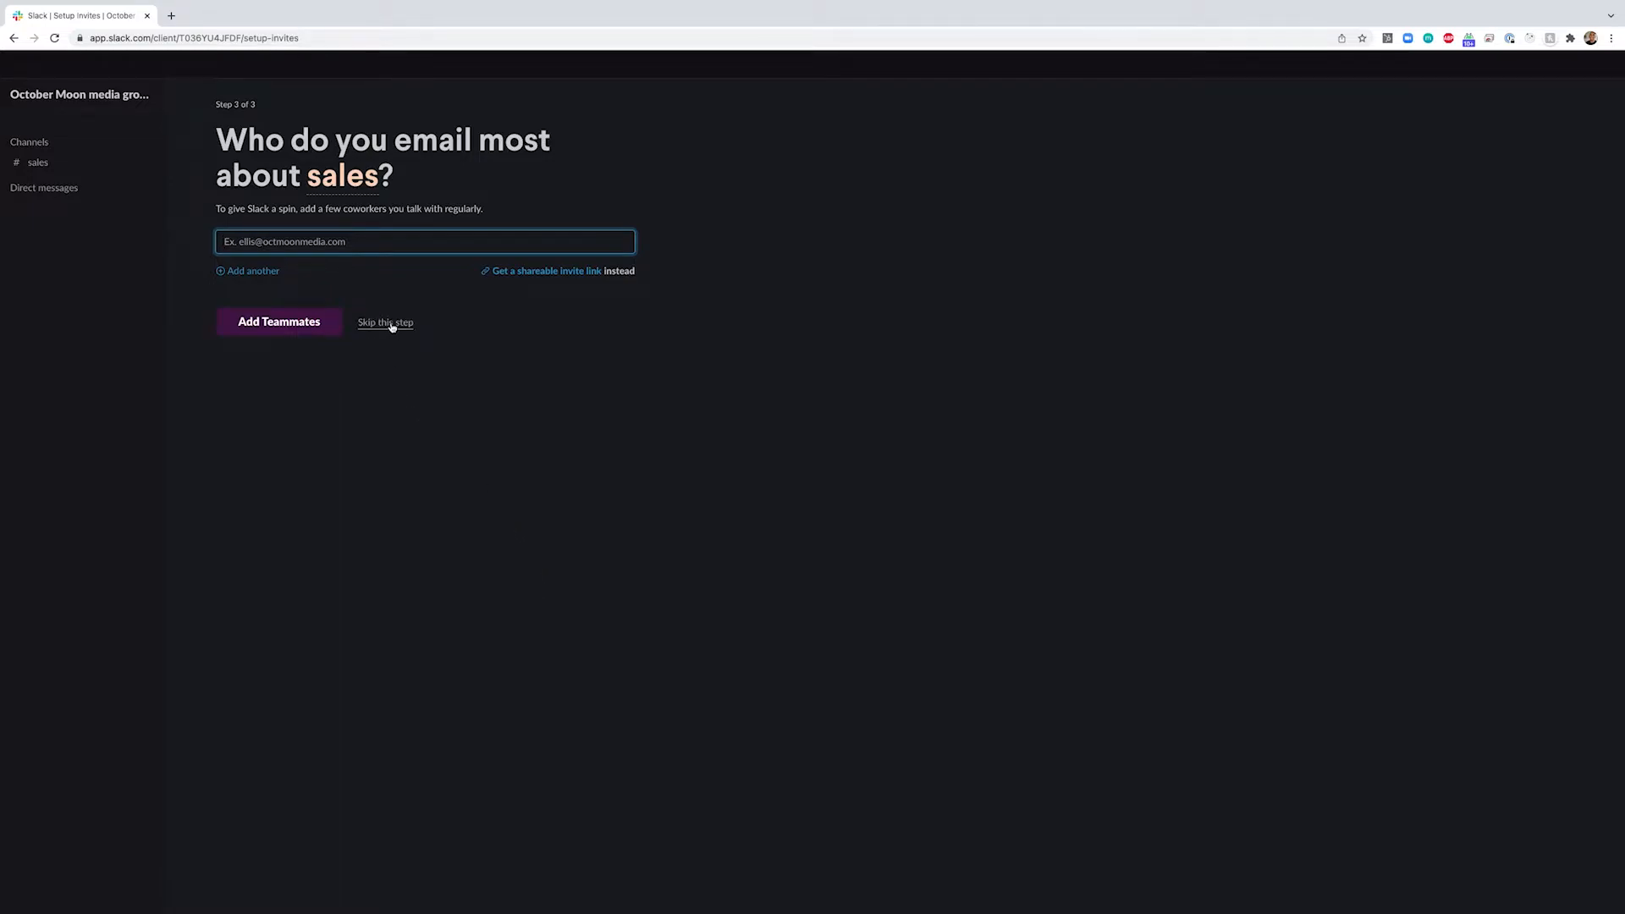
pyautogui.click(392, 323)
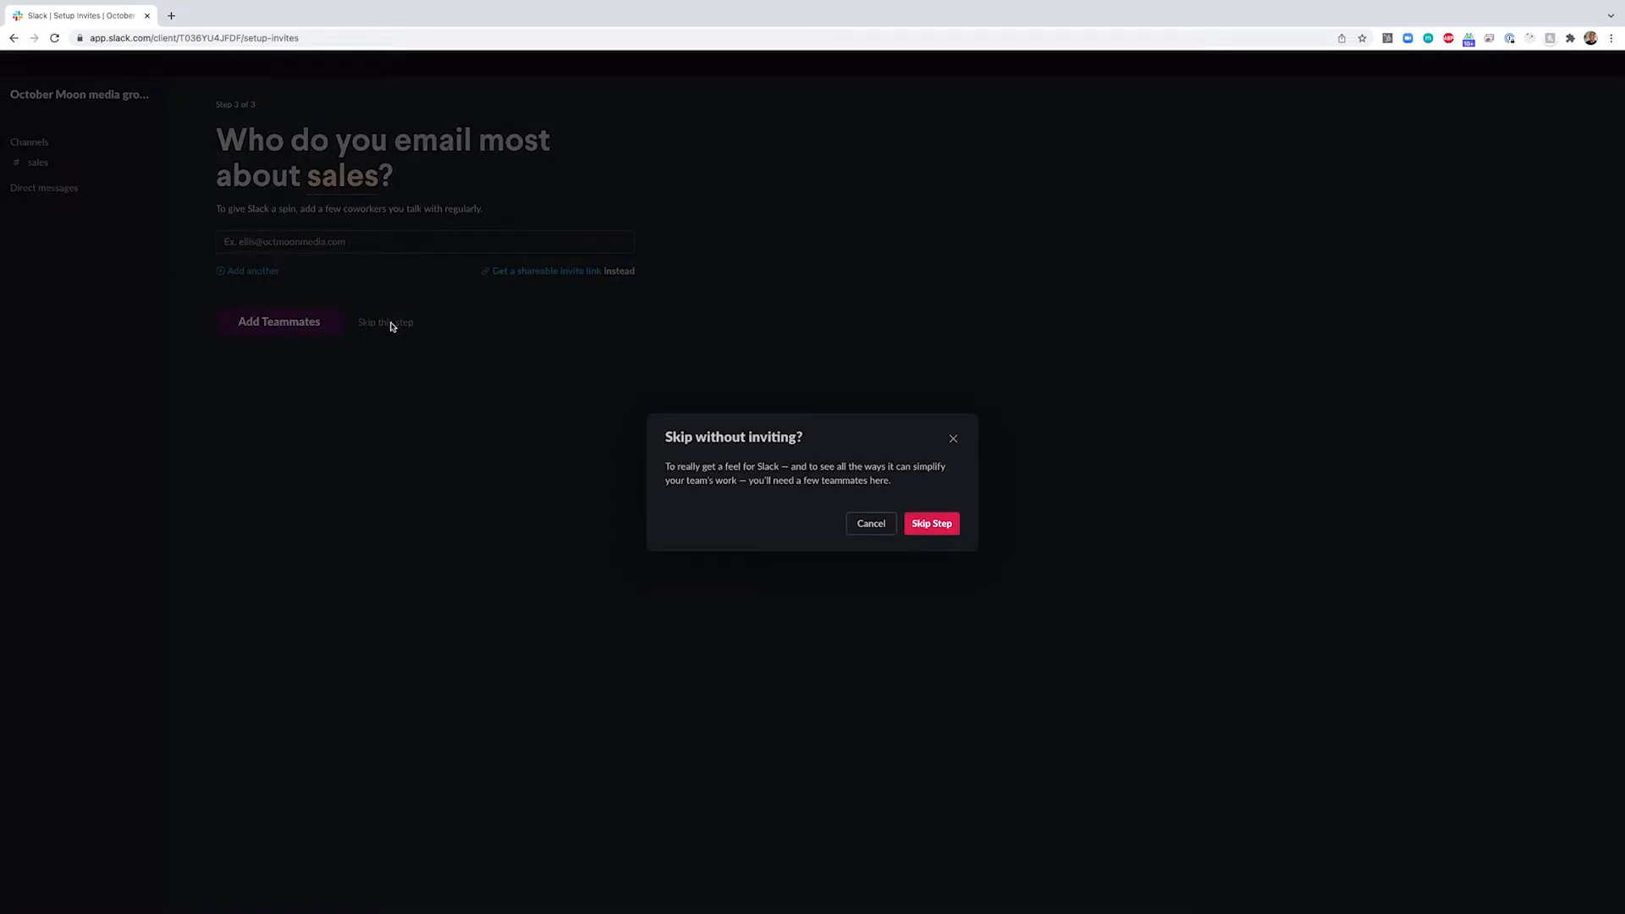
pyautogui.click(918, 524)
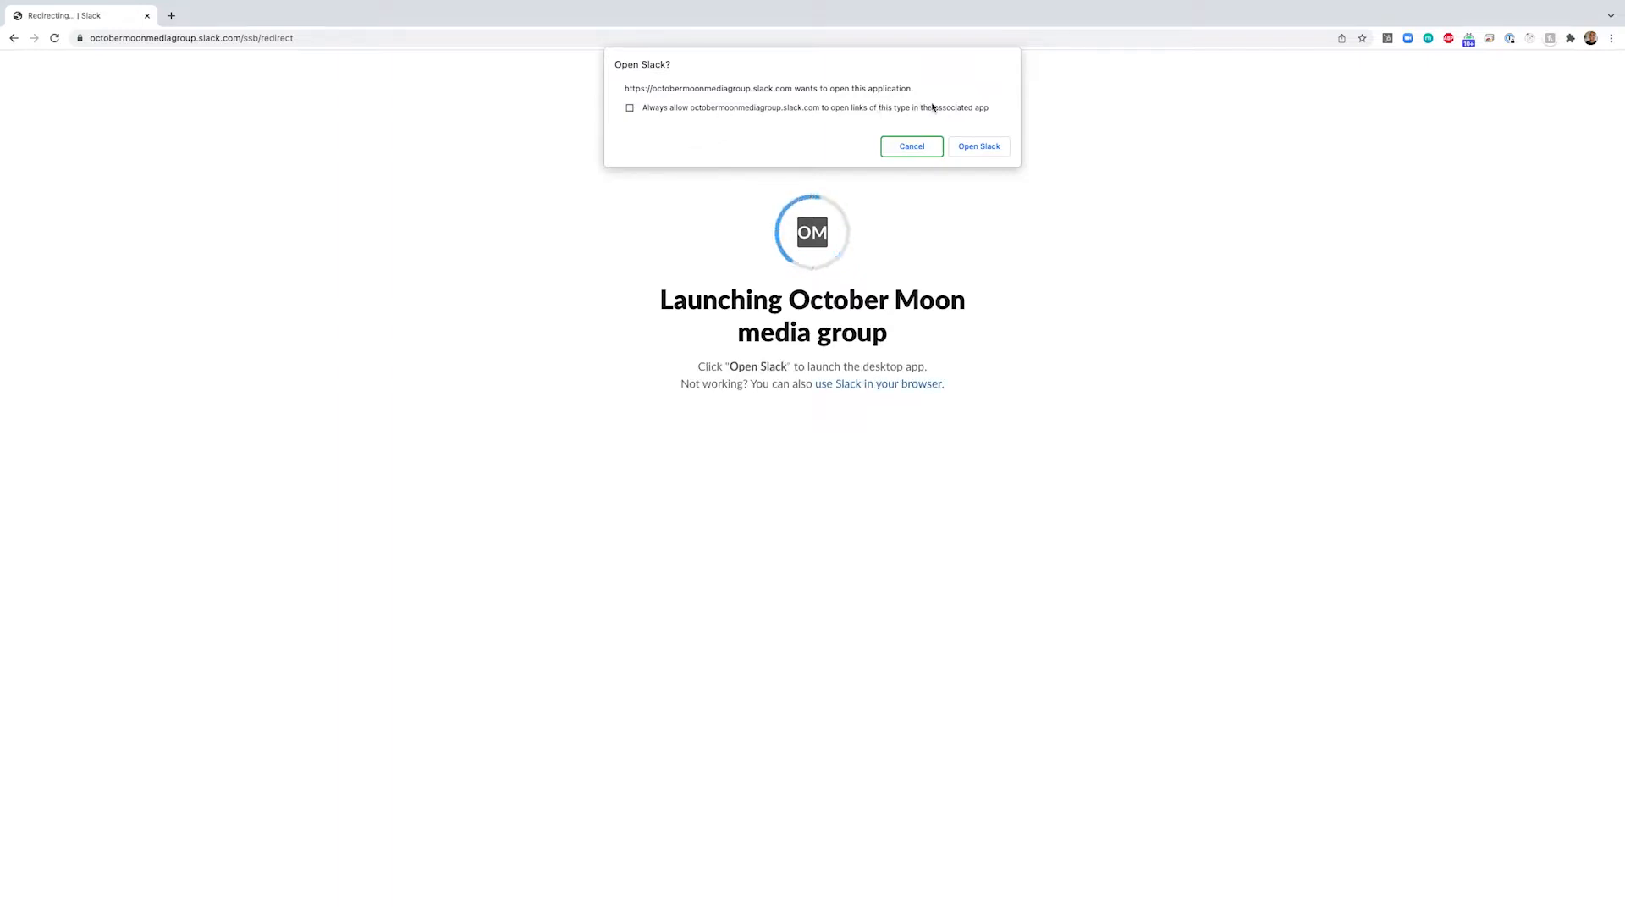
# Open the new workspace in the browser instead of the desktop app and dismiss the sales channel introduction.
pyautogui.click(910, 147)
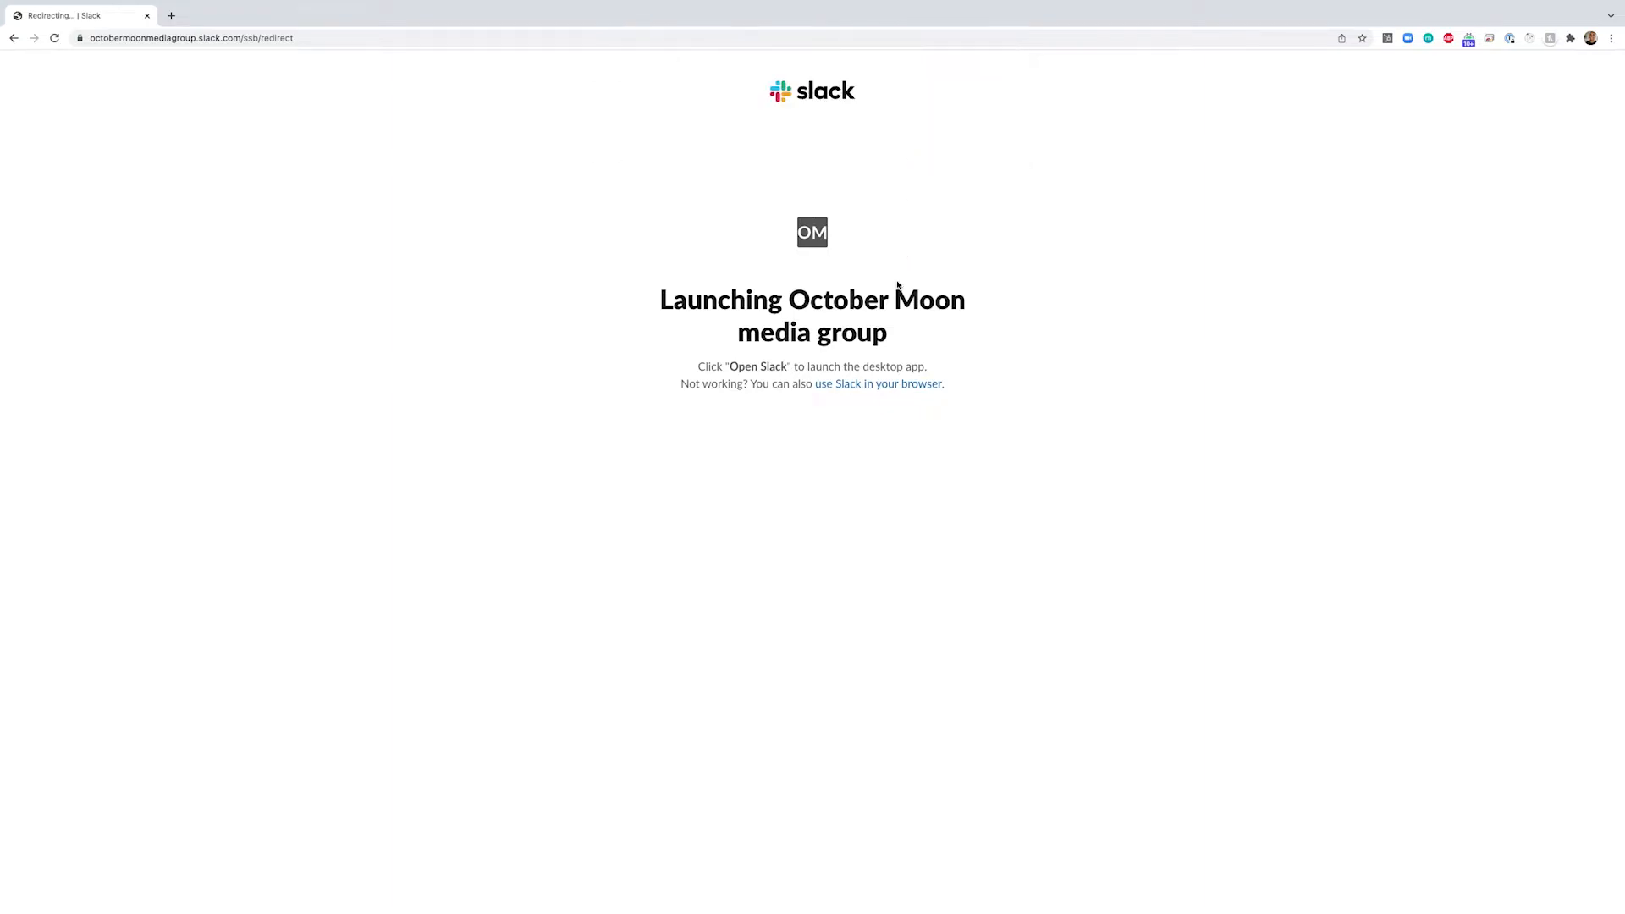
pyautogui.click(889, 385)
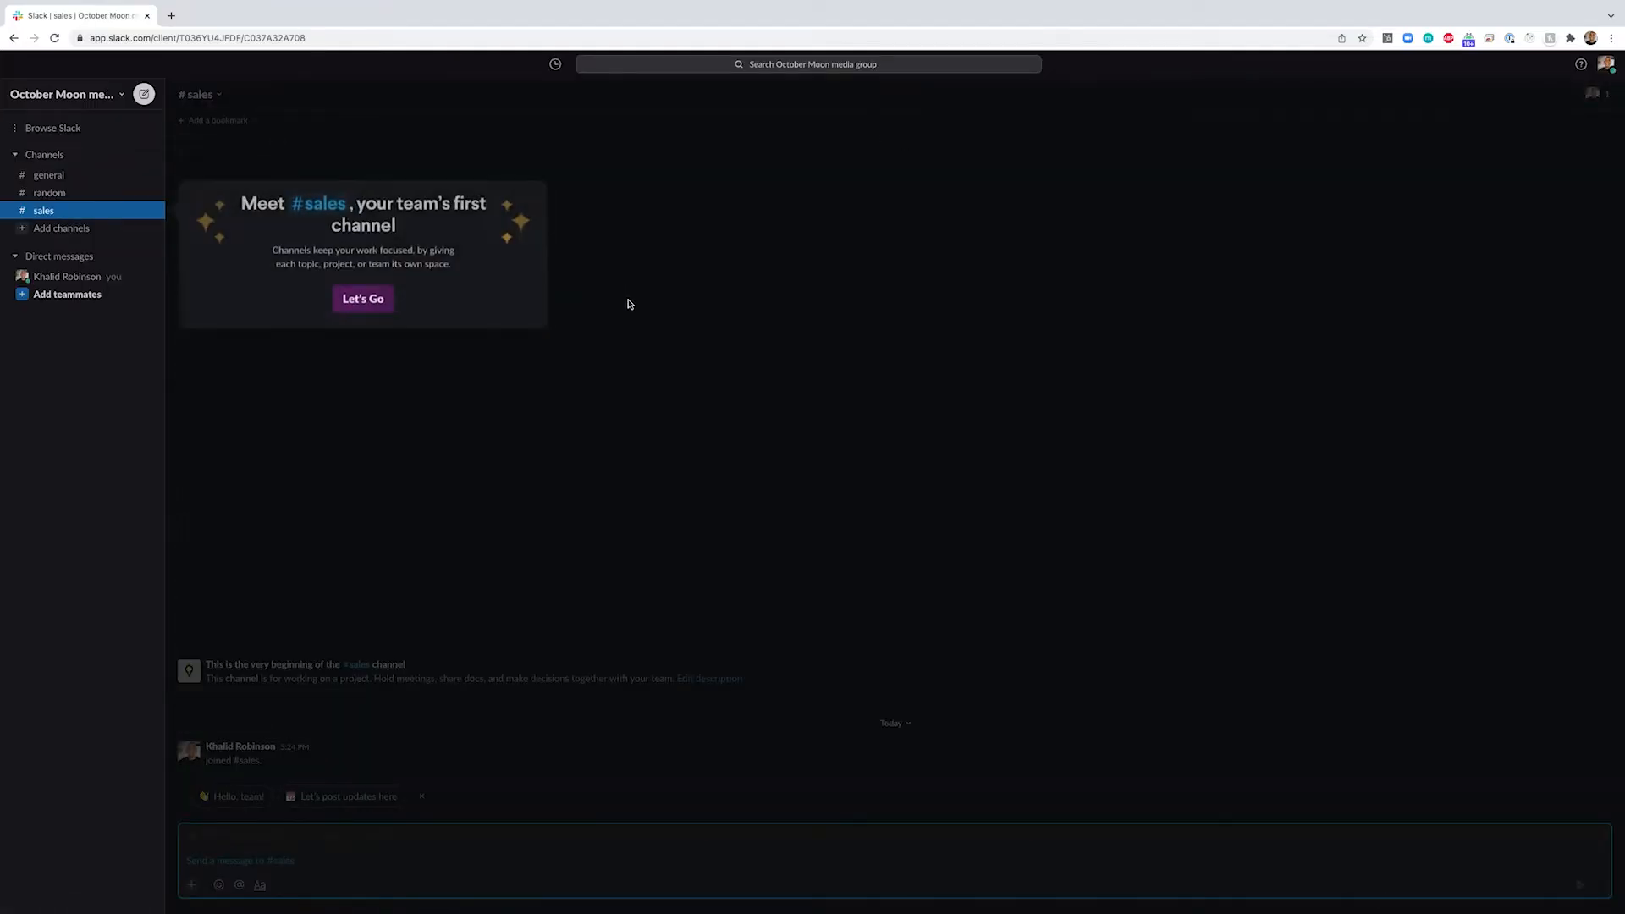
pyautogui.click(382, 300)
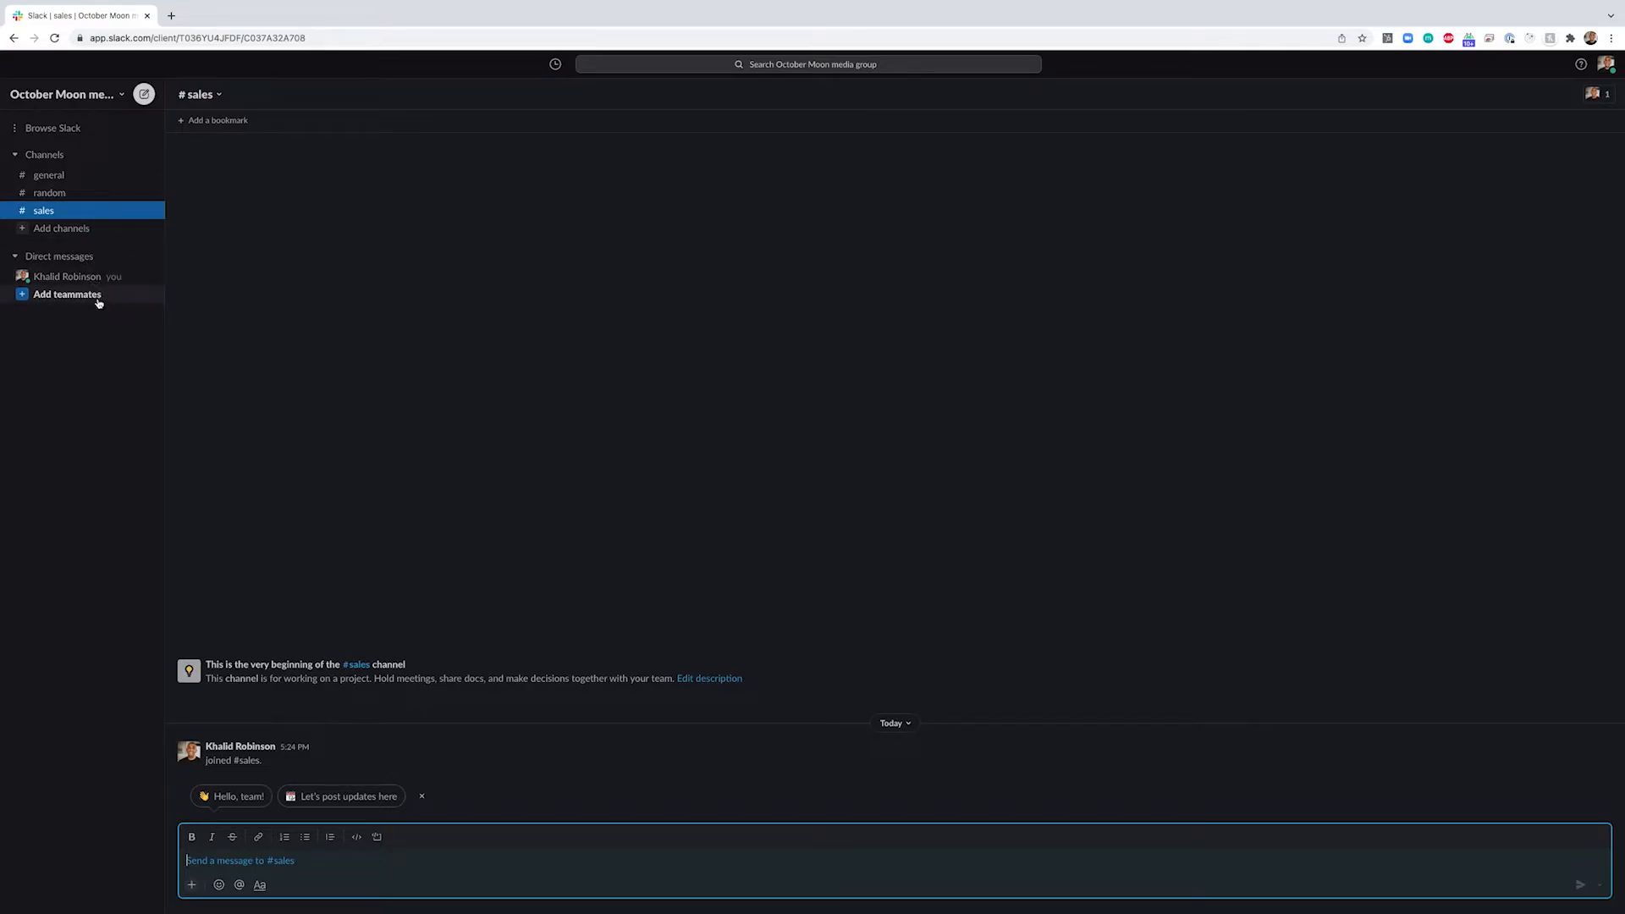
# Set the sales channel's topic to "All sales conversations can take place here to ensure everyone has what they need.".
pyautogui.click(200, 95)
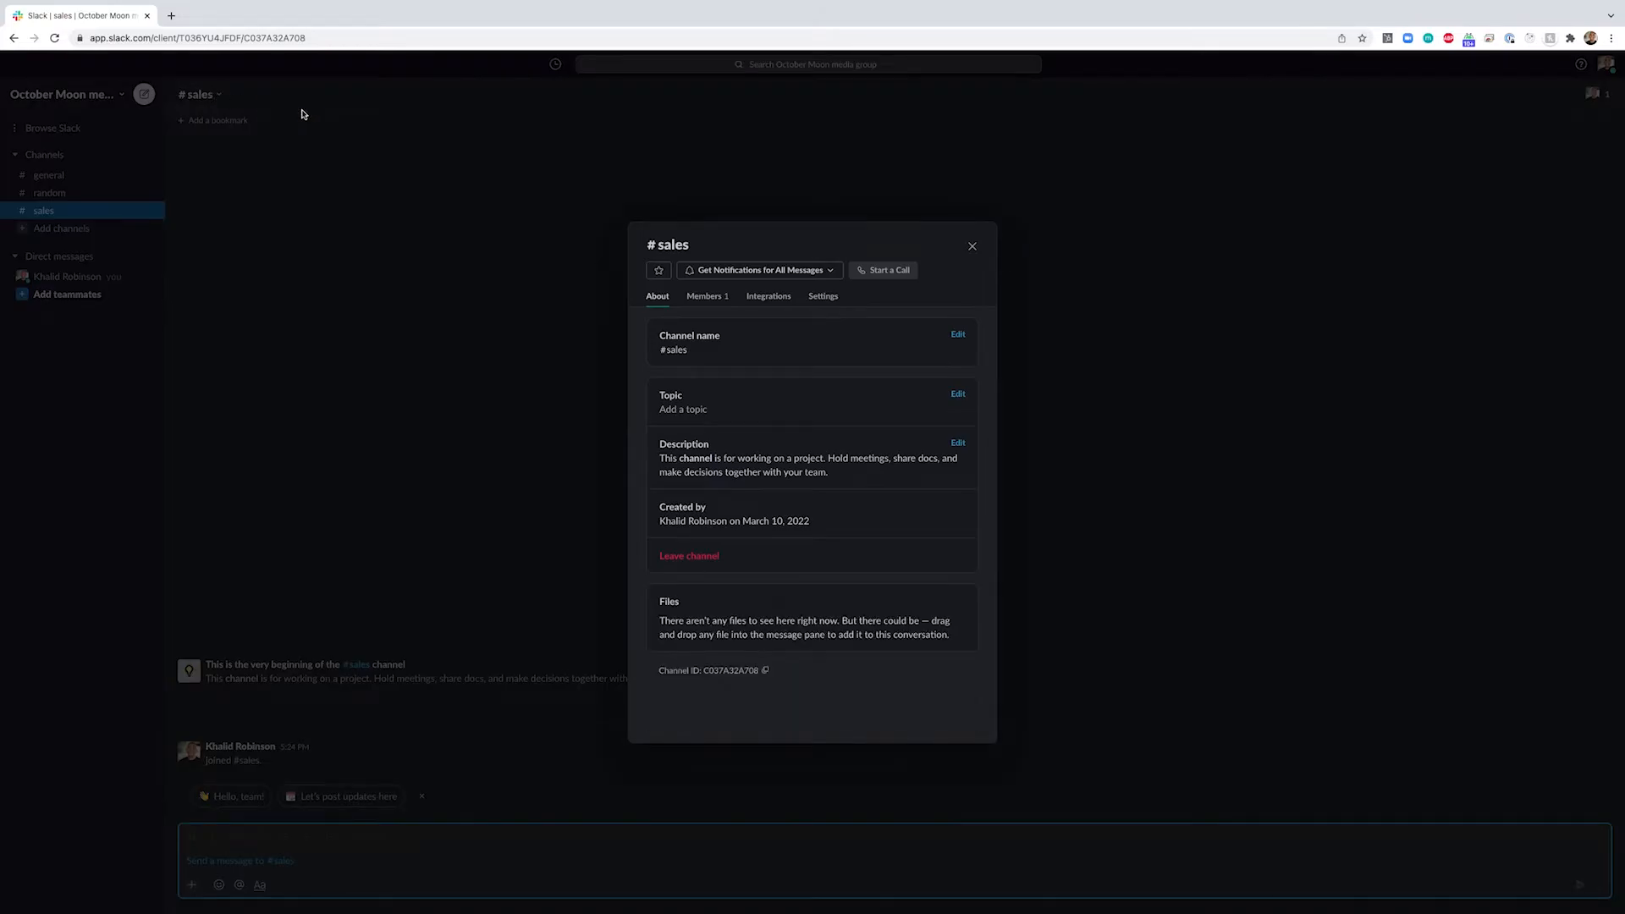
pyautogui.click(712, 412)
pyautogui.write('All sales conversations can take place here to ensure everyone has what they need.')
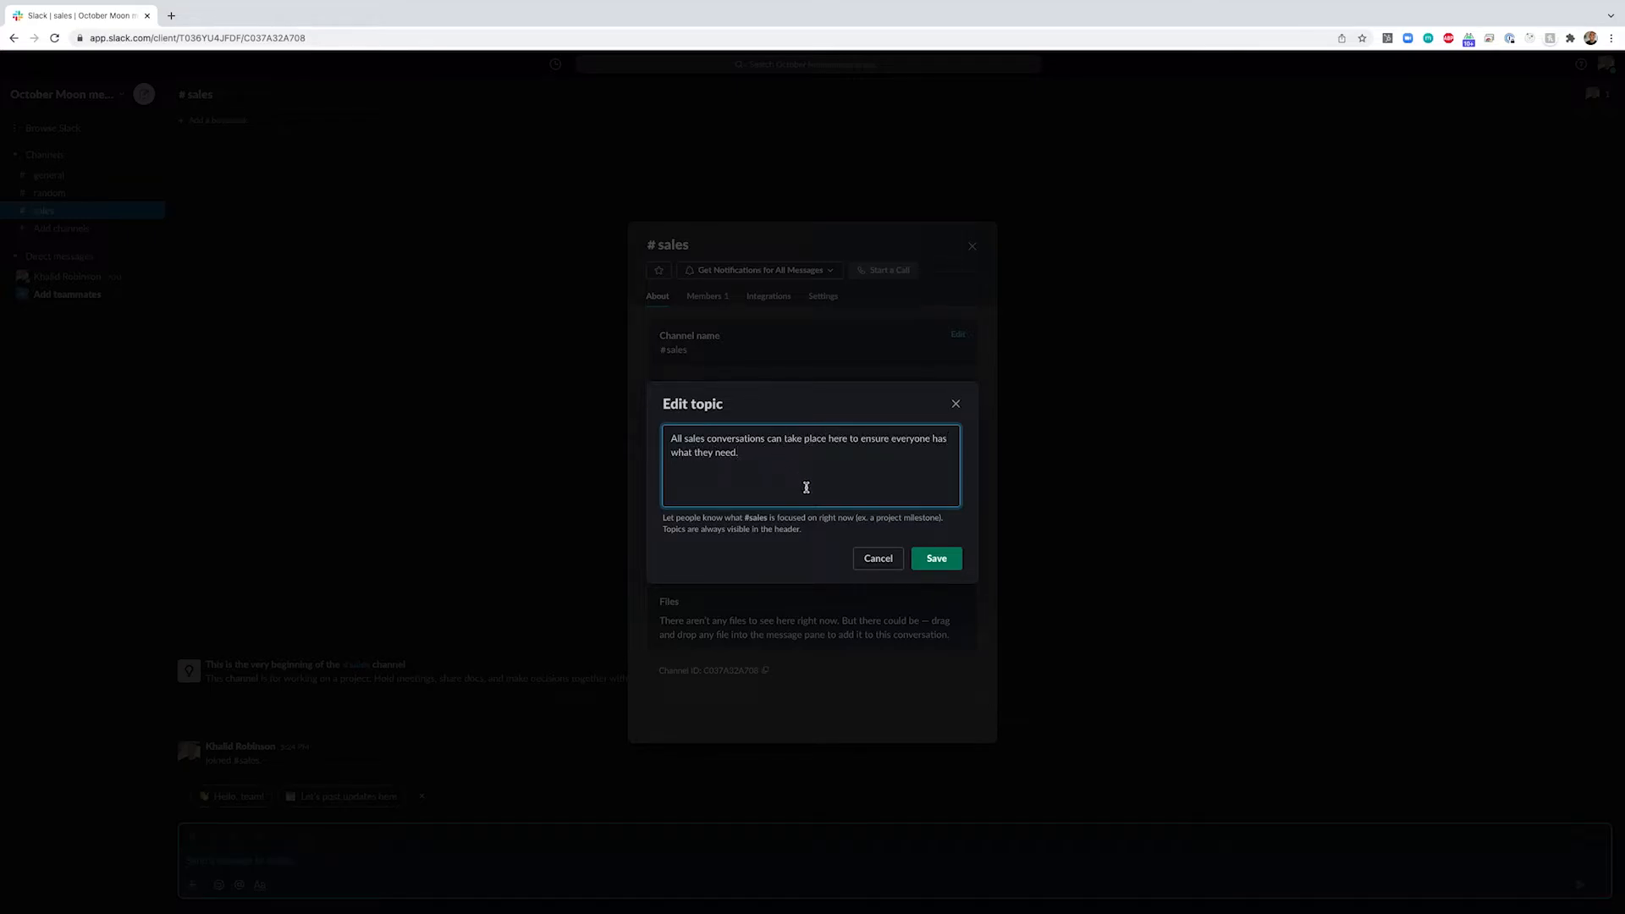
pyautogui.click(936, 560)
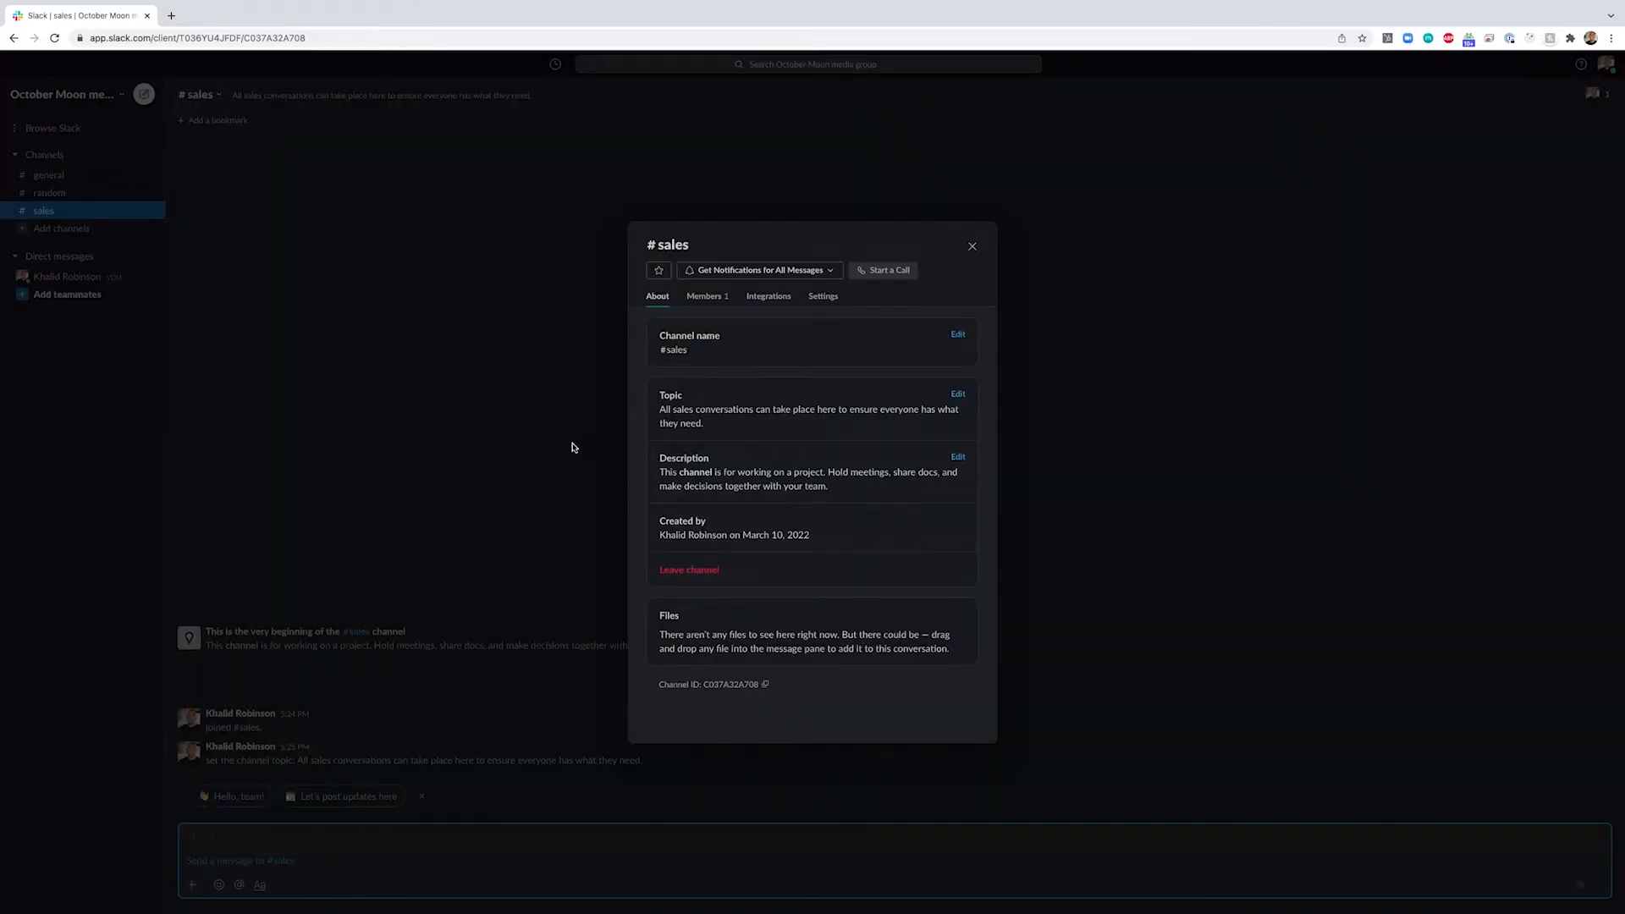
pyautogui.press('Escape')
# View the general channel and the random channel.
pyautogui.click(85, 229)
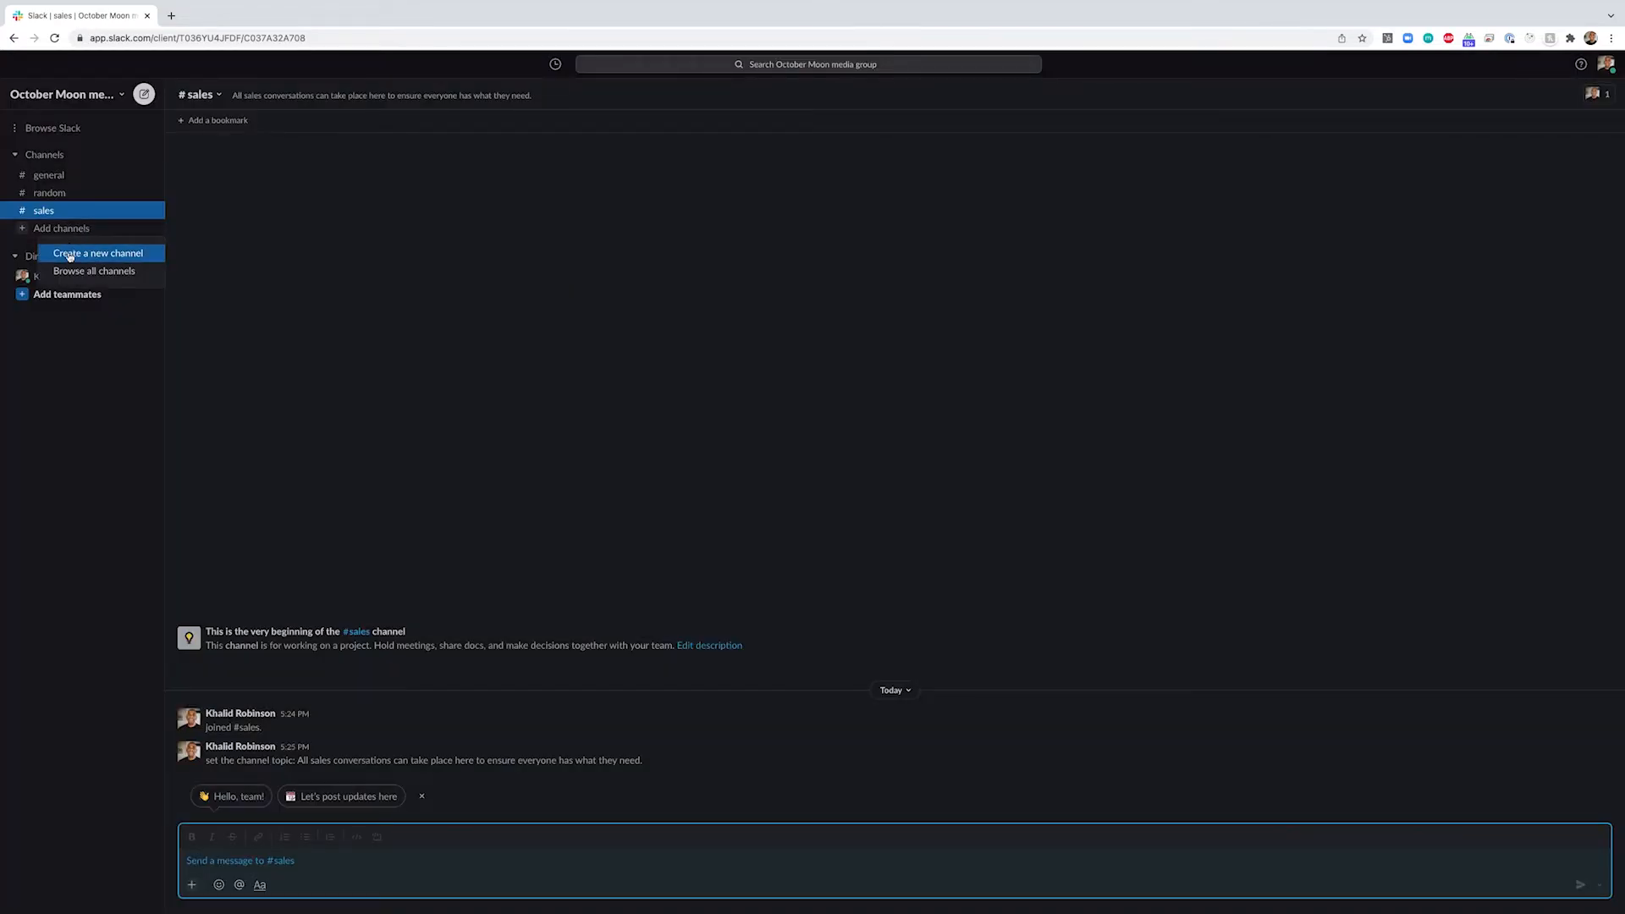
pyautogui.click(52, 177)
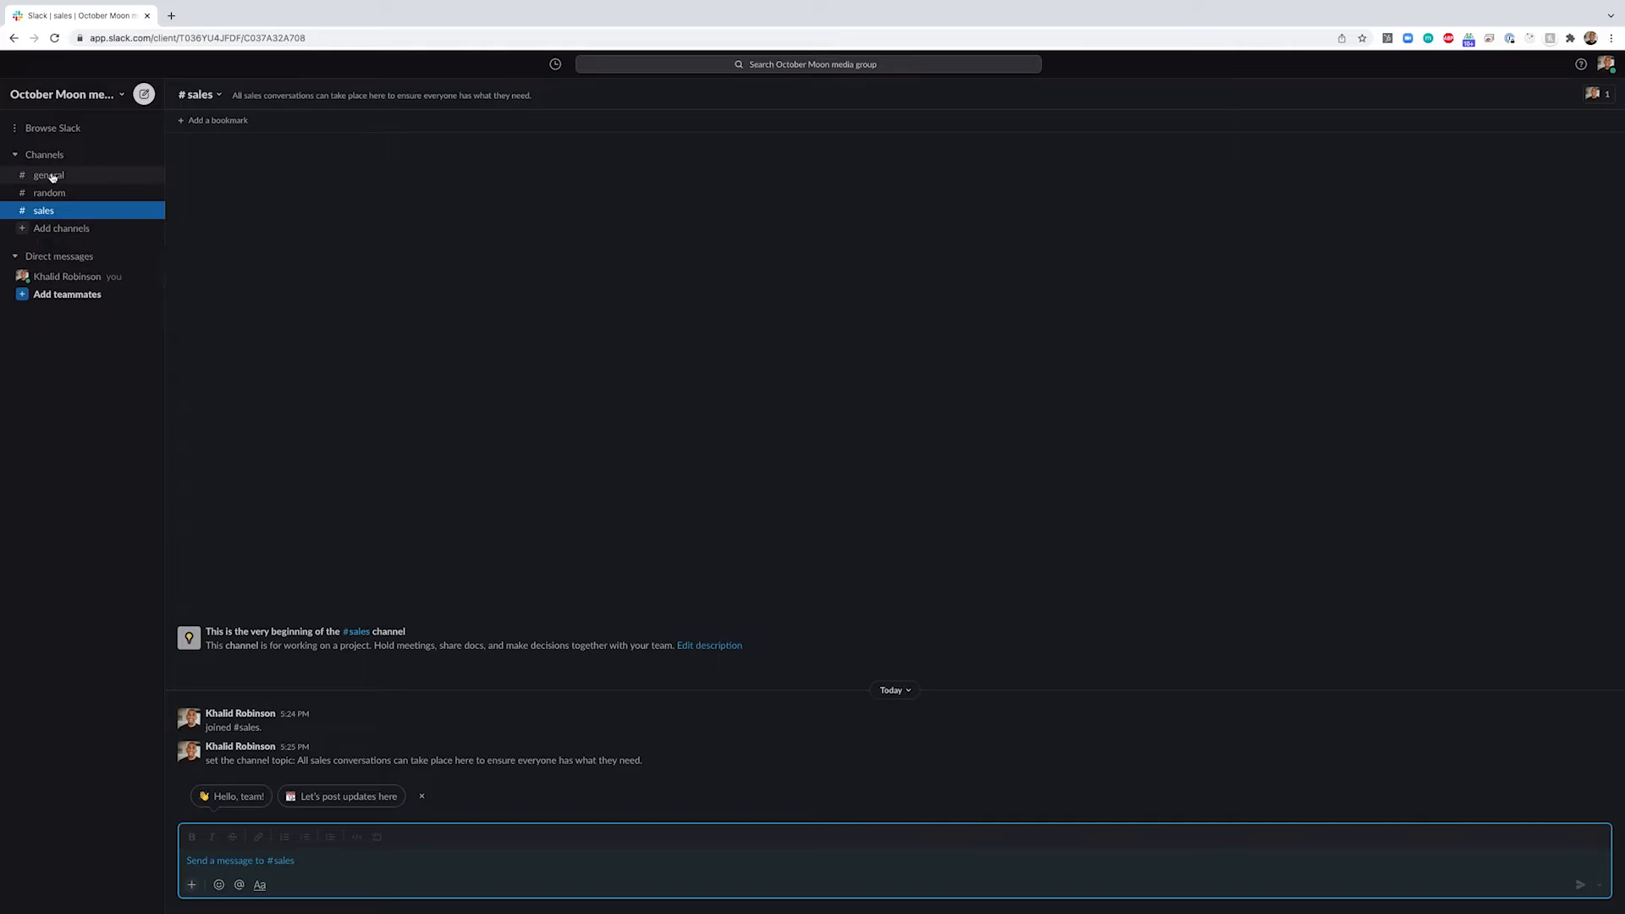
pyautogui.click(52, 177)
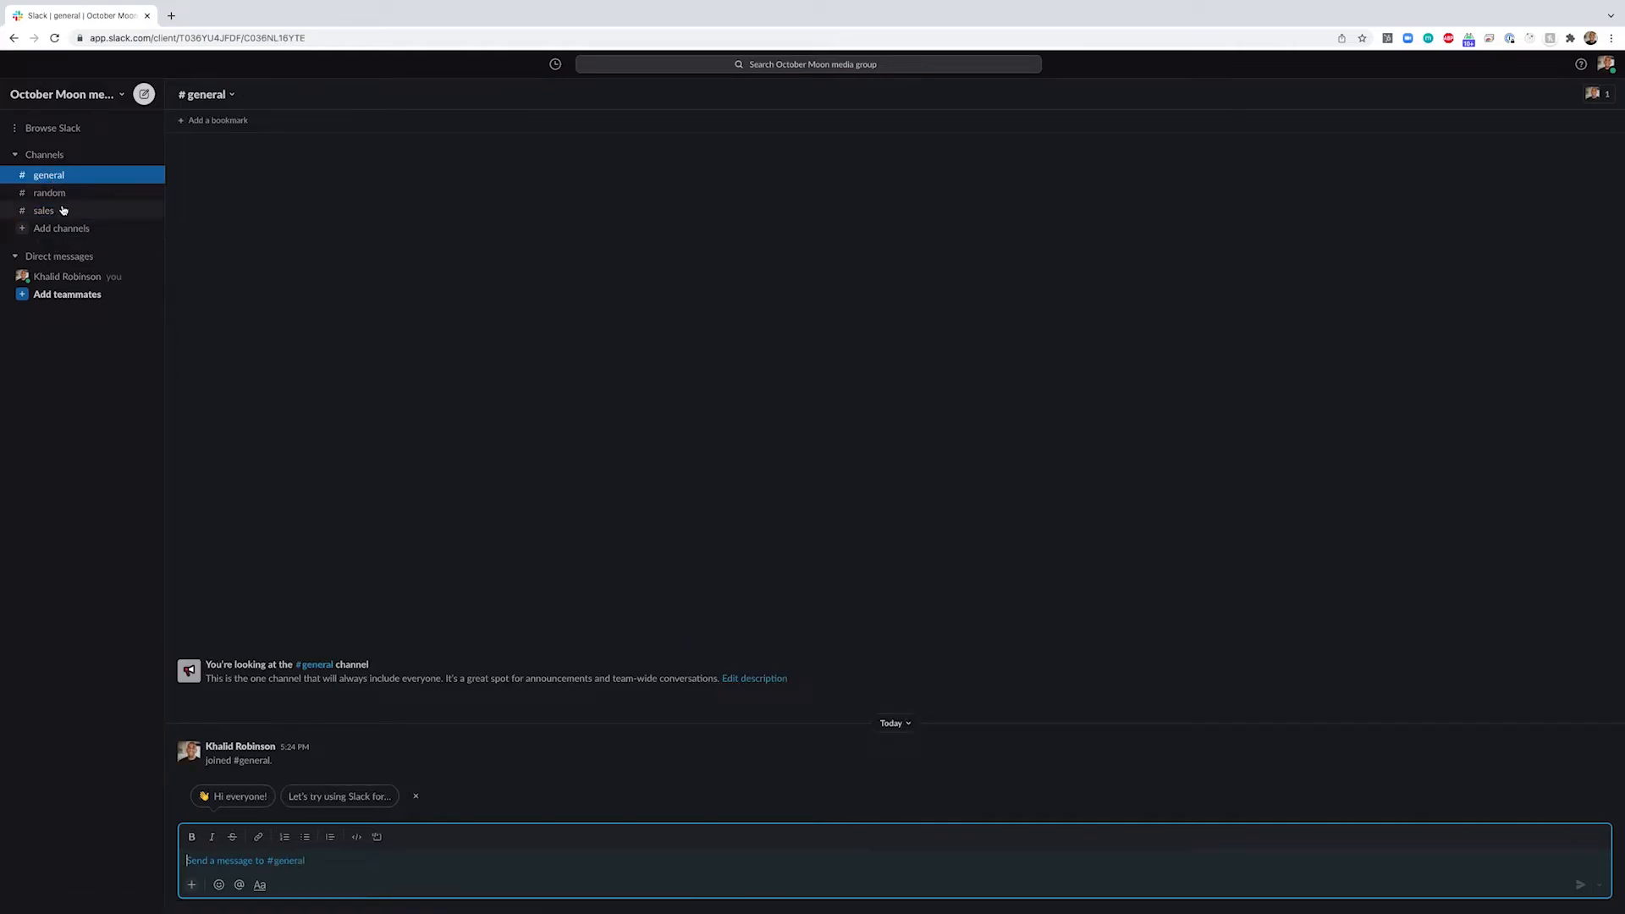
pyautogui.click(68, 194)
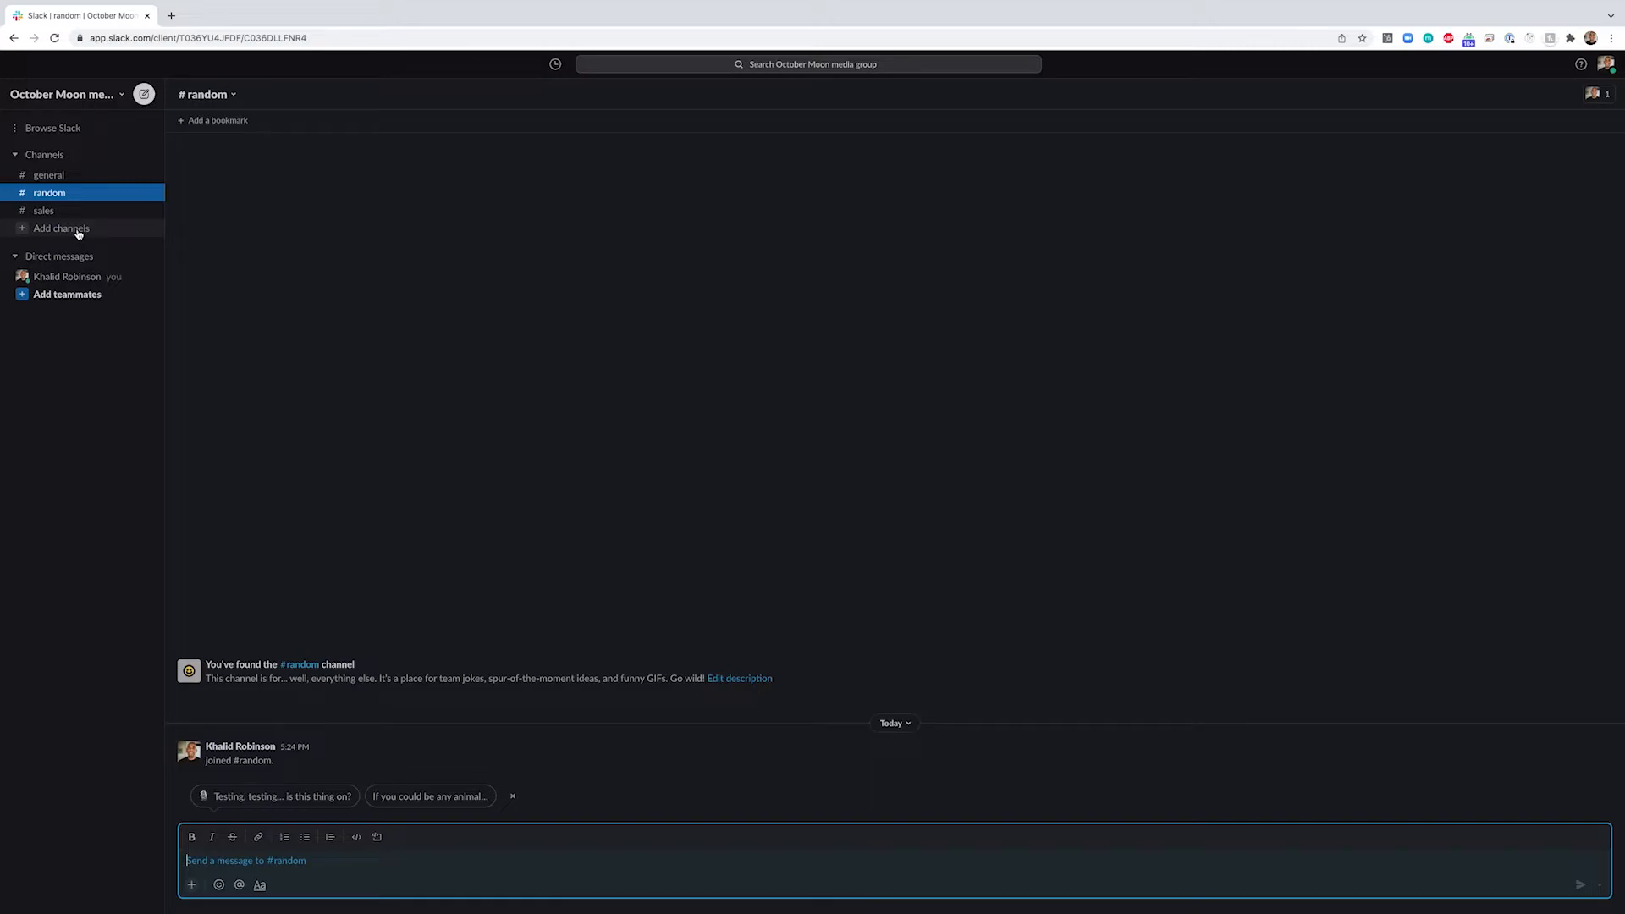
# Create a private channel named "accounting" without adding people.
pyautogui.click(78, 231)
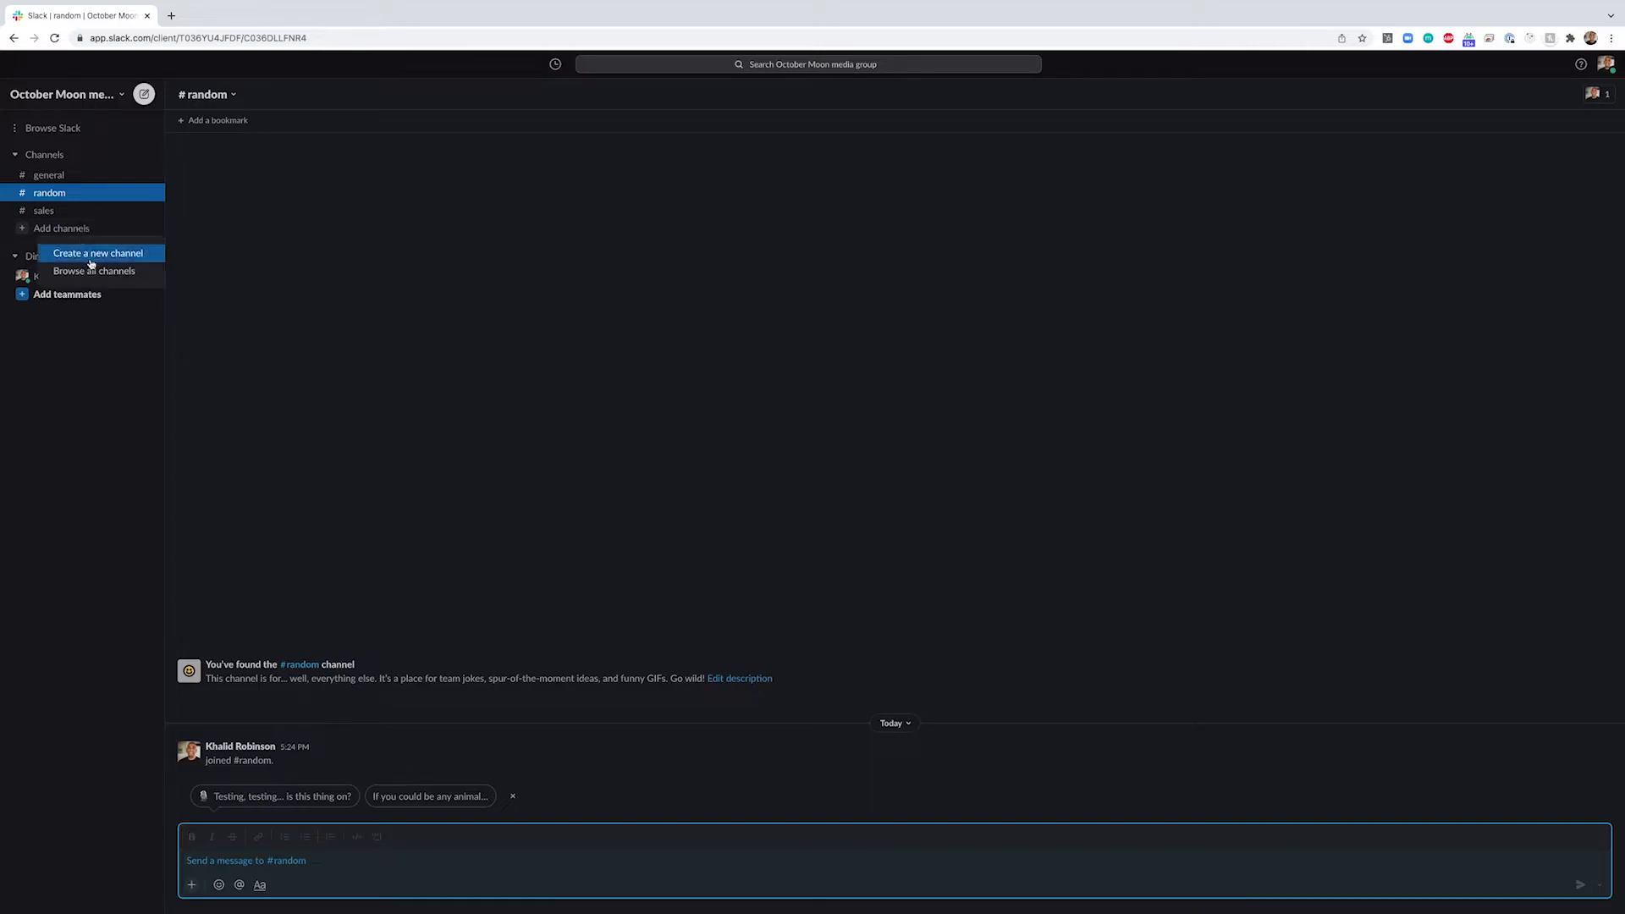
pyautogui.click(92, 257)
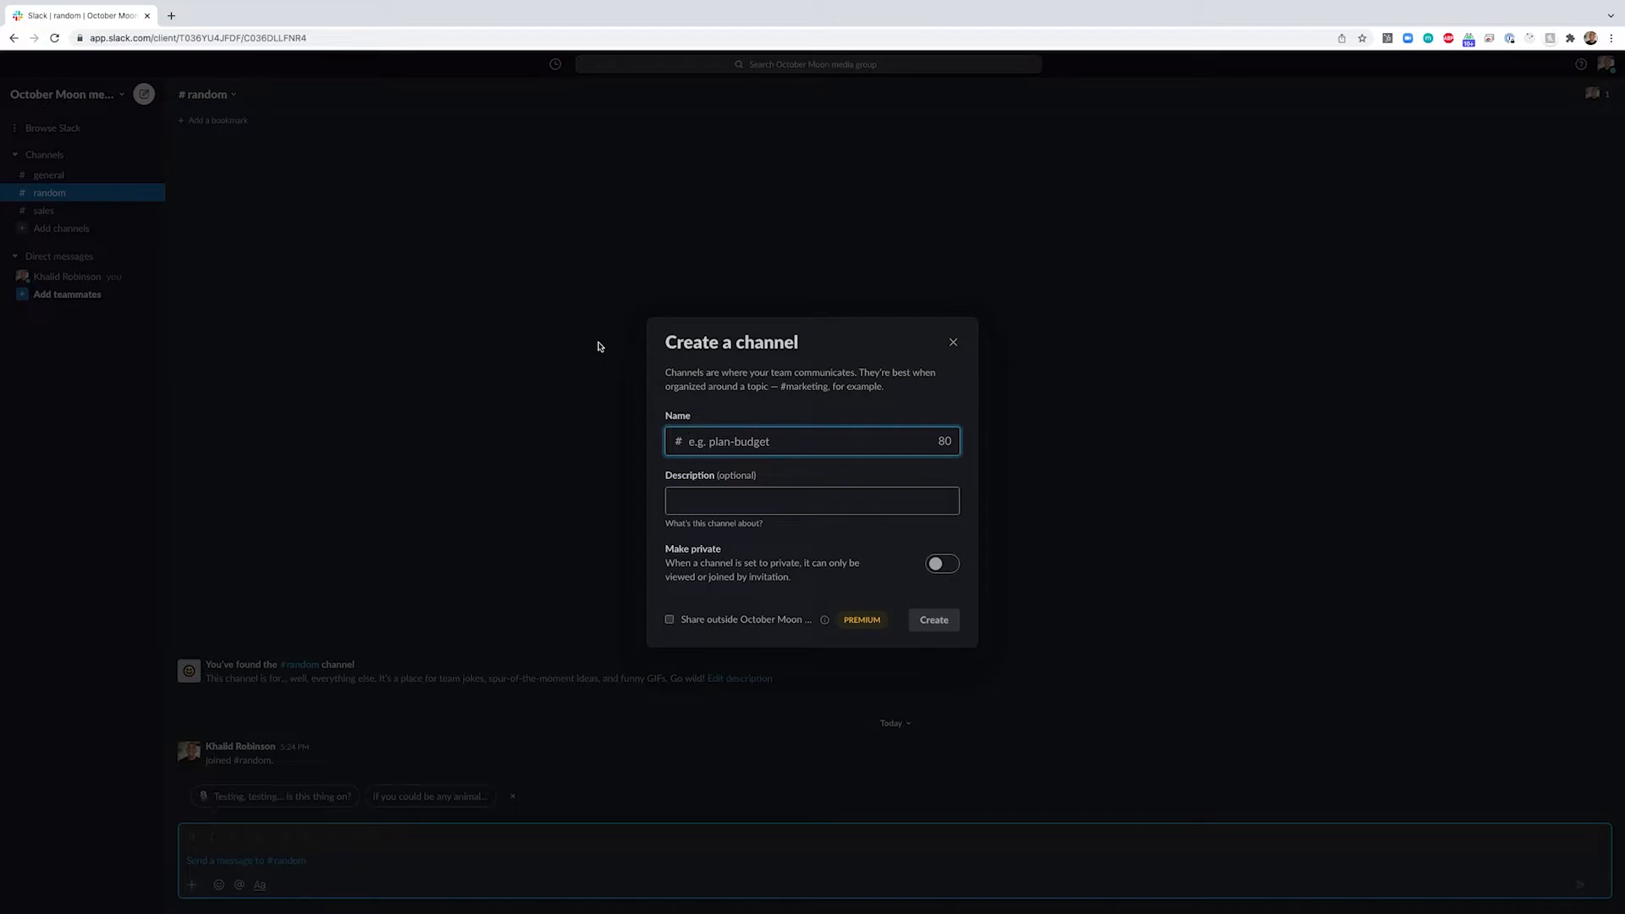
pyautogui.click(736, 440)
pyautogui.write('accounting')
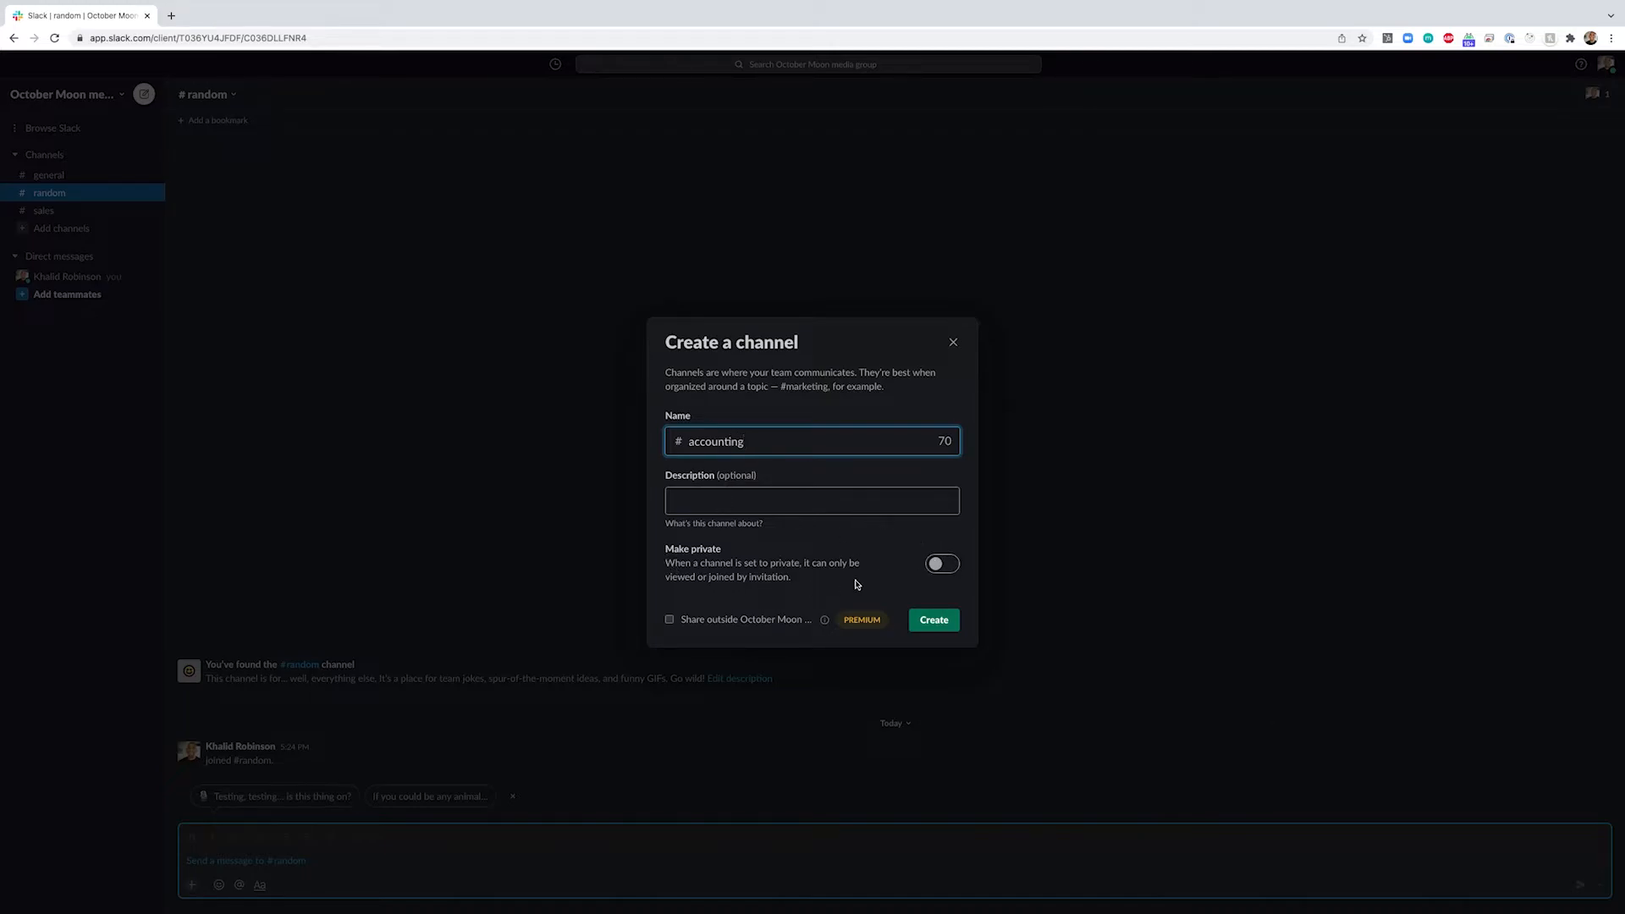
pyautogui.click(934, 568)
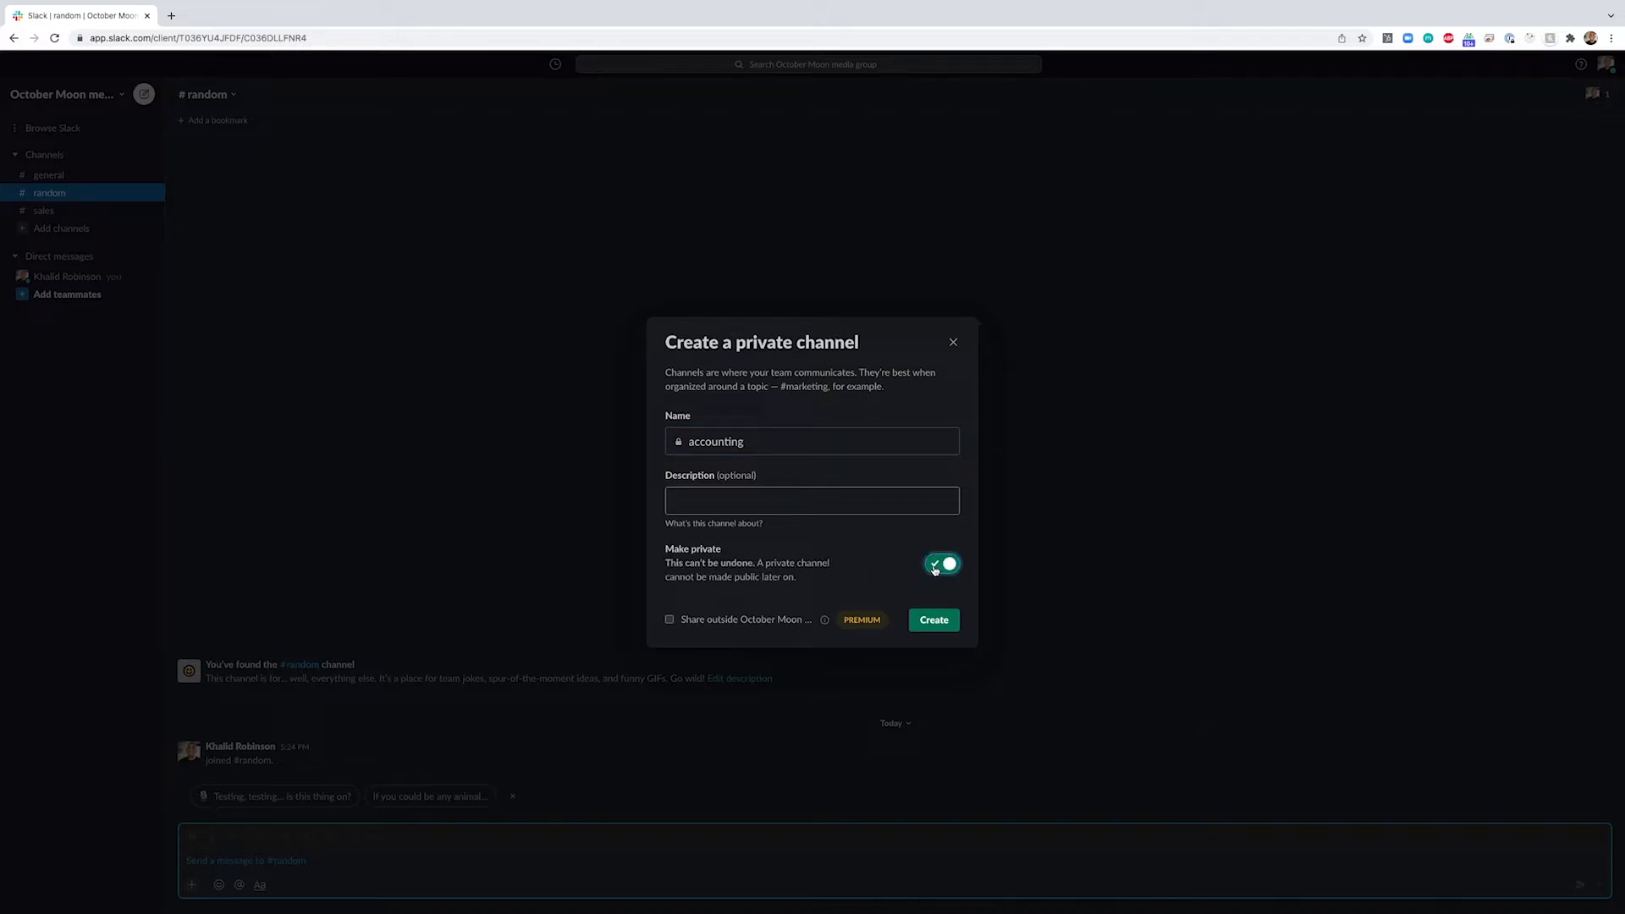
pyautogui.click(934, 621)
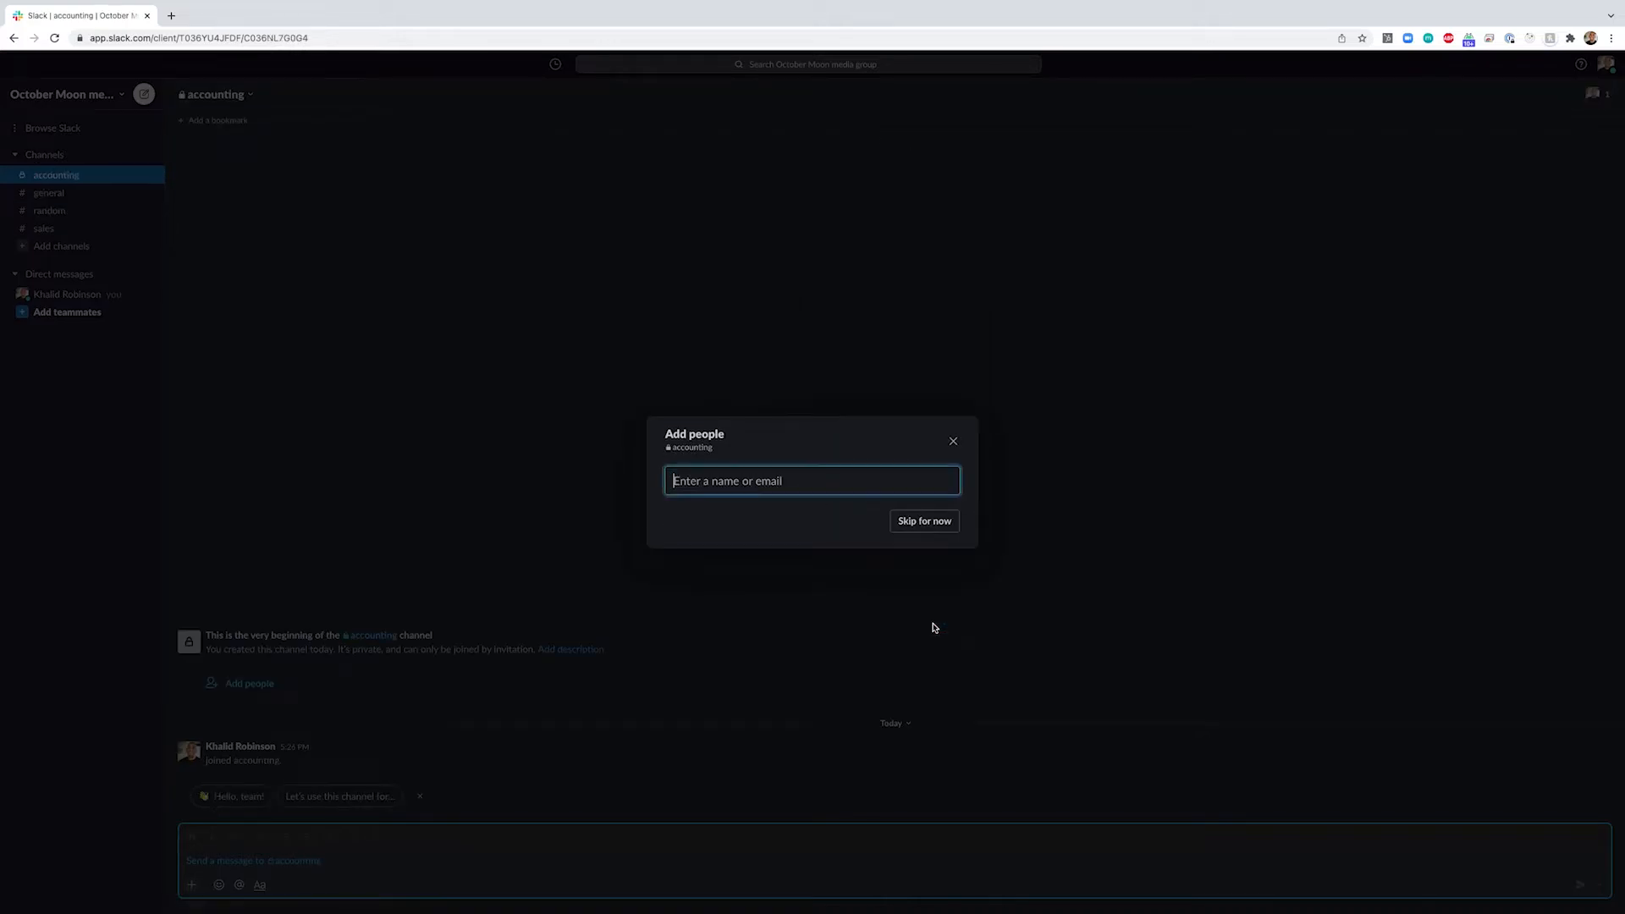
pyautogui.click(938, 520)
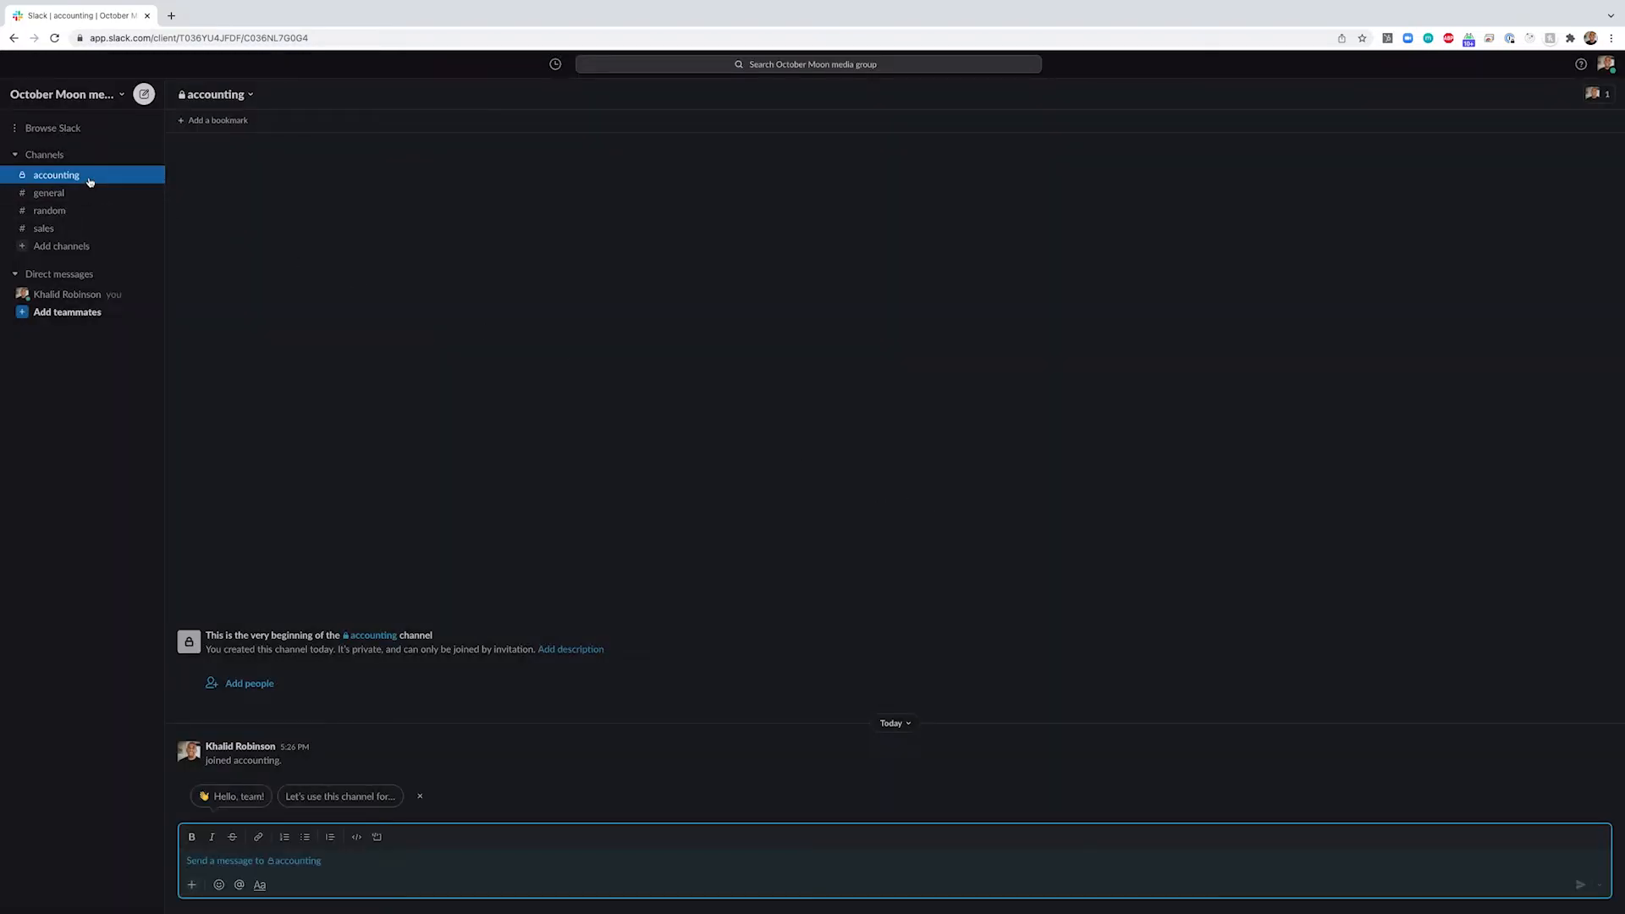
# Create a public channel named "marketing" without adding people.
pyautogui.click(93, 246)
pyautogui.click(101, 269)
pyautogui.write('marketing')
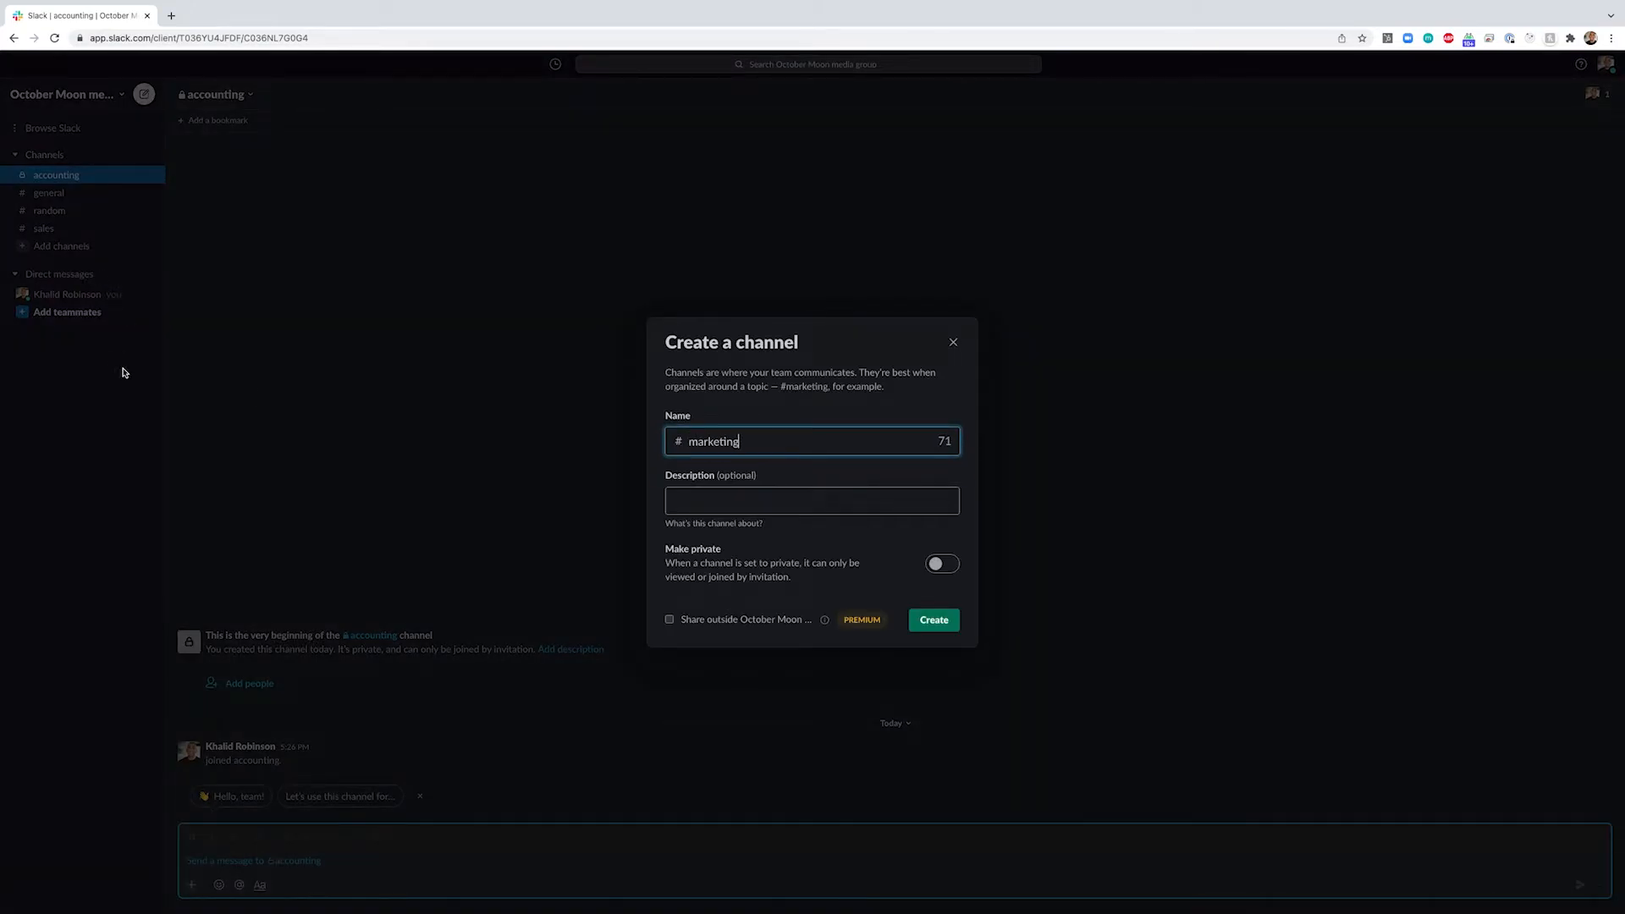
pyautogui.click(934, 619)
pyautogui.click(929, 555)
# Create a public channel named "user-experience".
pyautogui.click(61, 263)
pyautogui.click(93, 286)
pyautogui.write('user-experience')
pyautogui.click(922, 619)
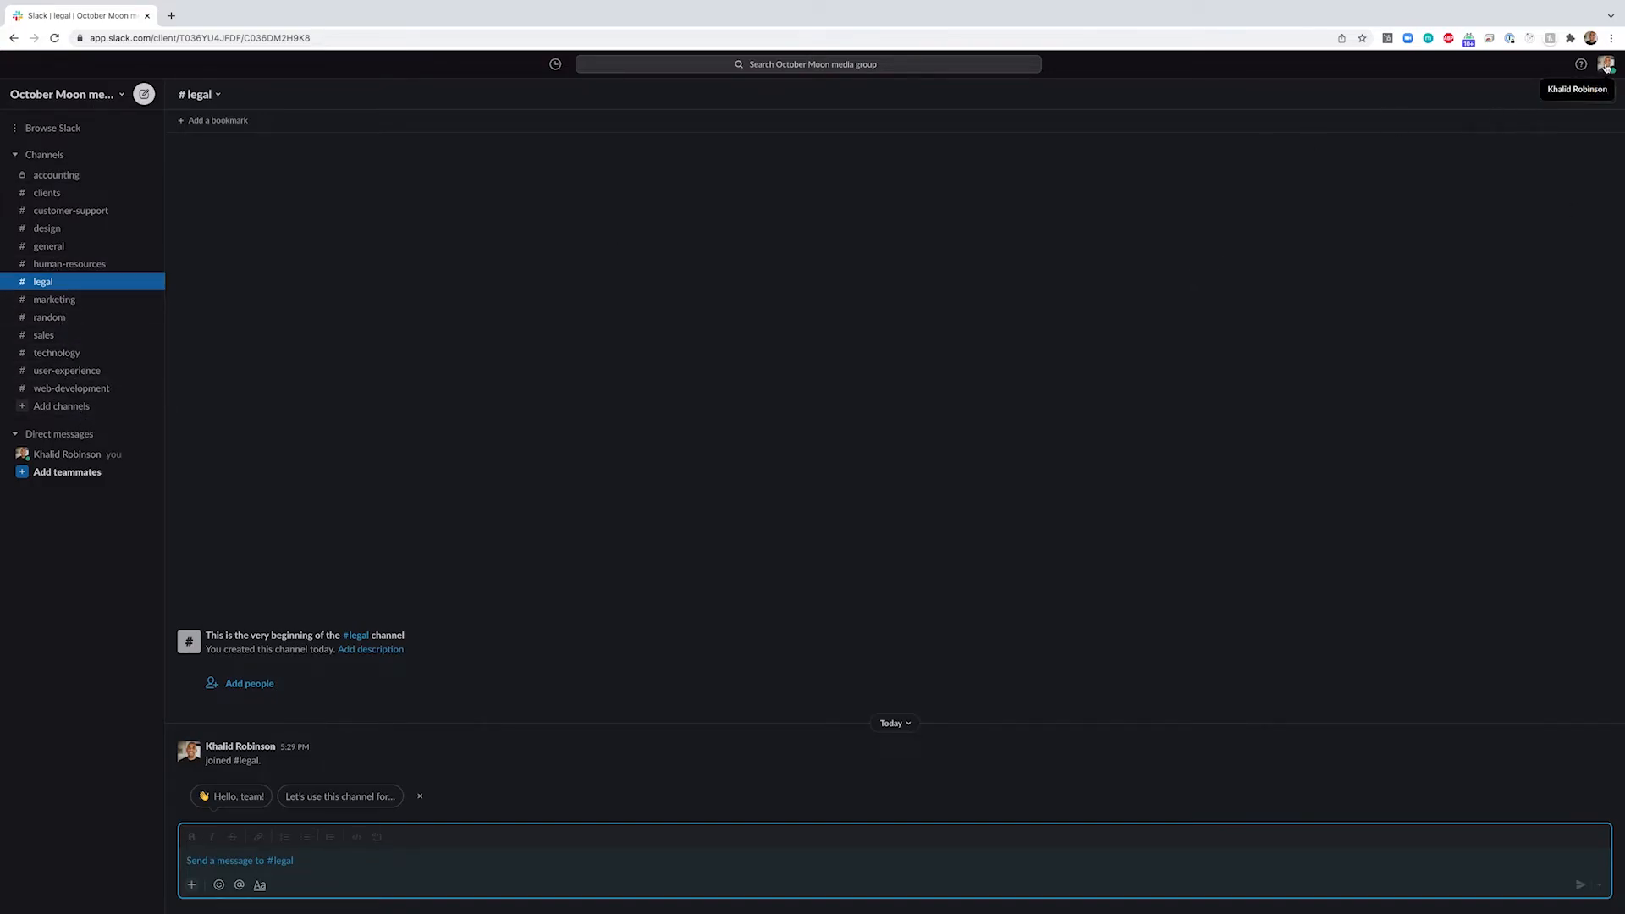
# Edit the profile: add a middle initial to the full name, enter a display name, and set the role to "Entrepreneur | Ux Developer".
pyautogui.click(1605, 68)
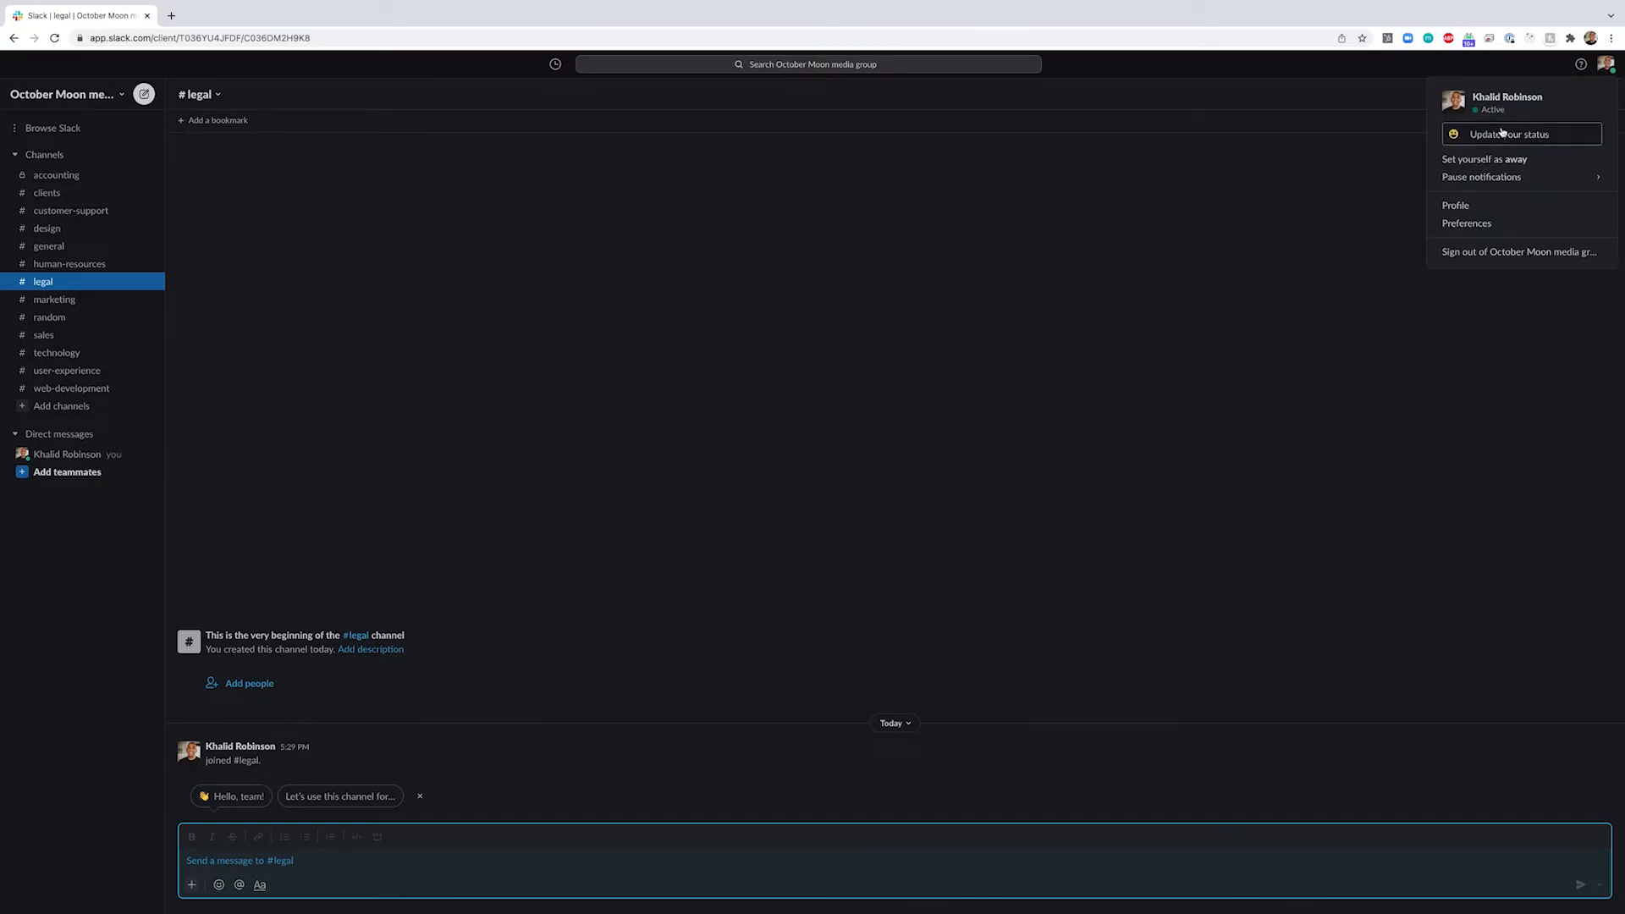
pyautogui.click(1483, 207)
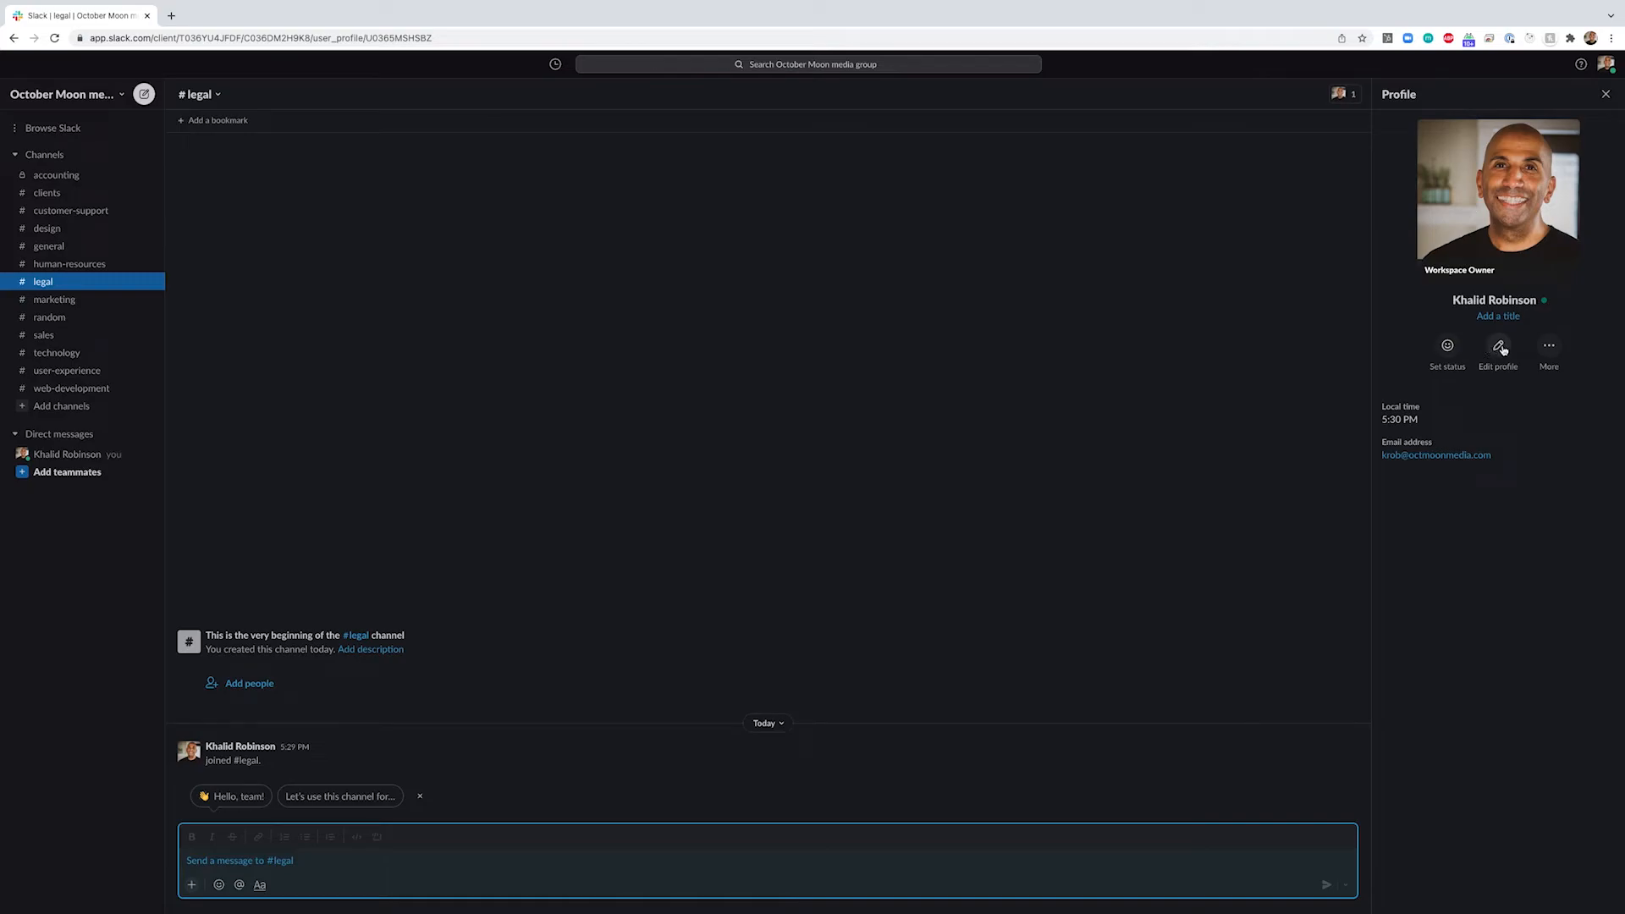
pyautogui.click(1499, 347)
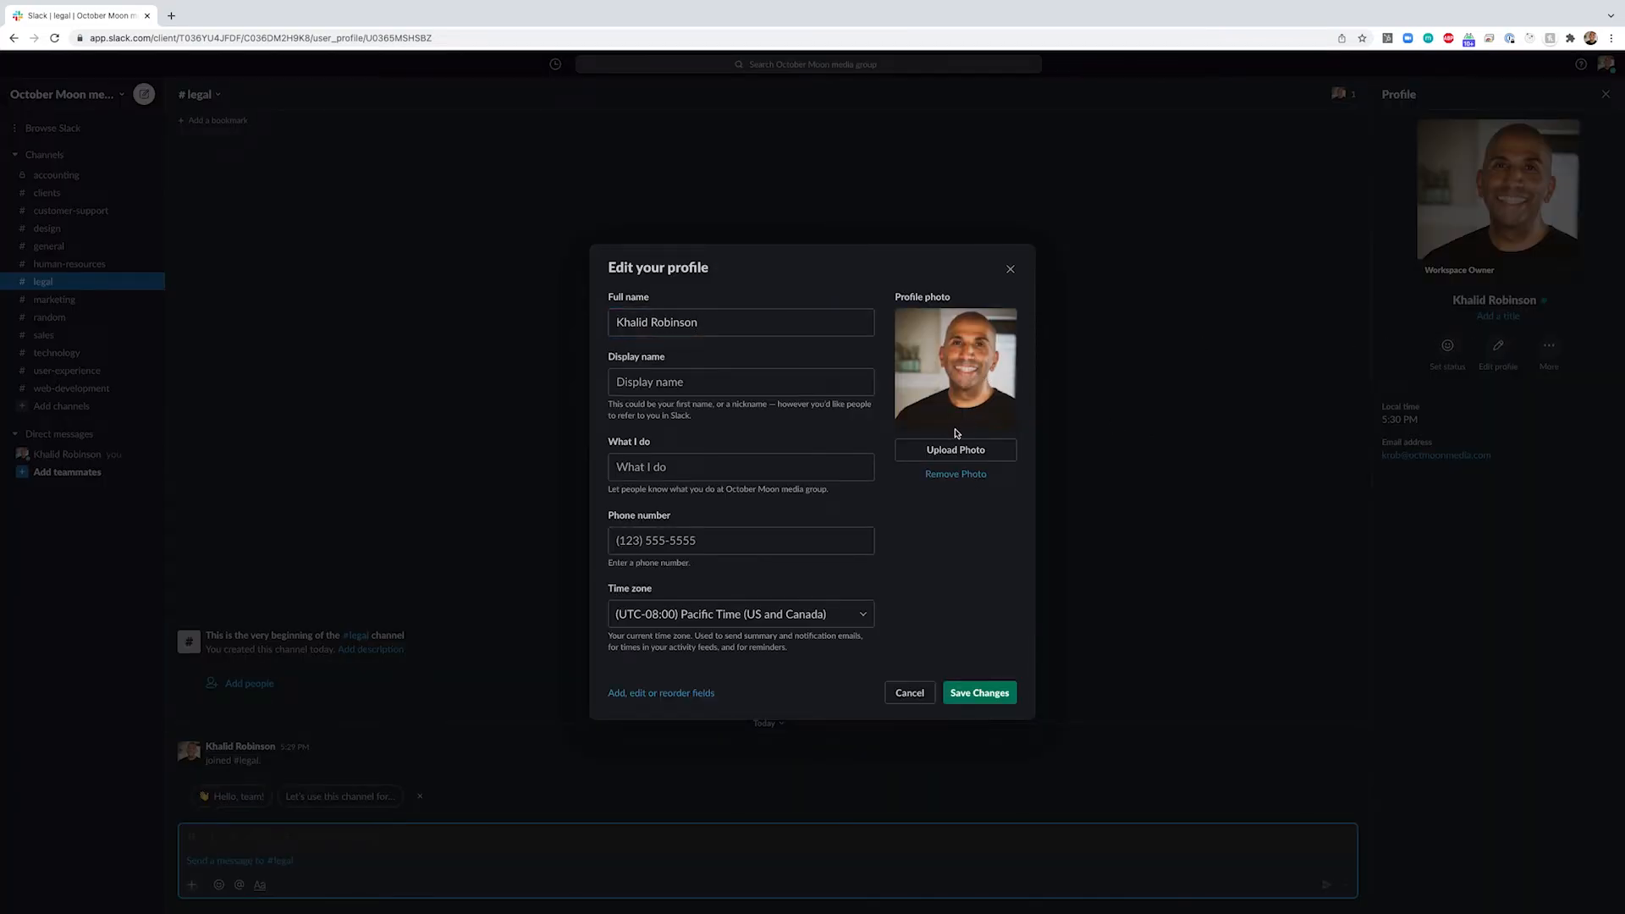
pyautogui.click(661, 322)
pyautogui.write('A.')
pyautogui.click(660, 388)
pyautogui.write('K Rob')
pyautogui.click(678, 461)
pyautogui.write('Entrepreneur | UX Developer')
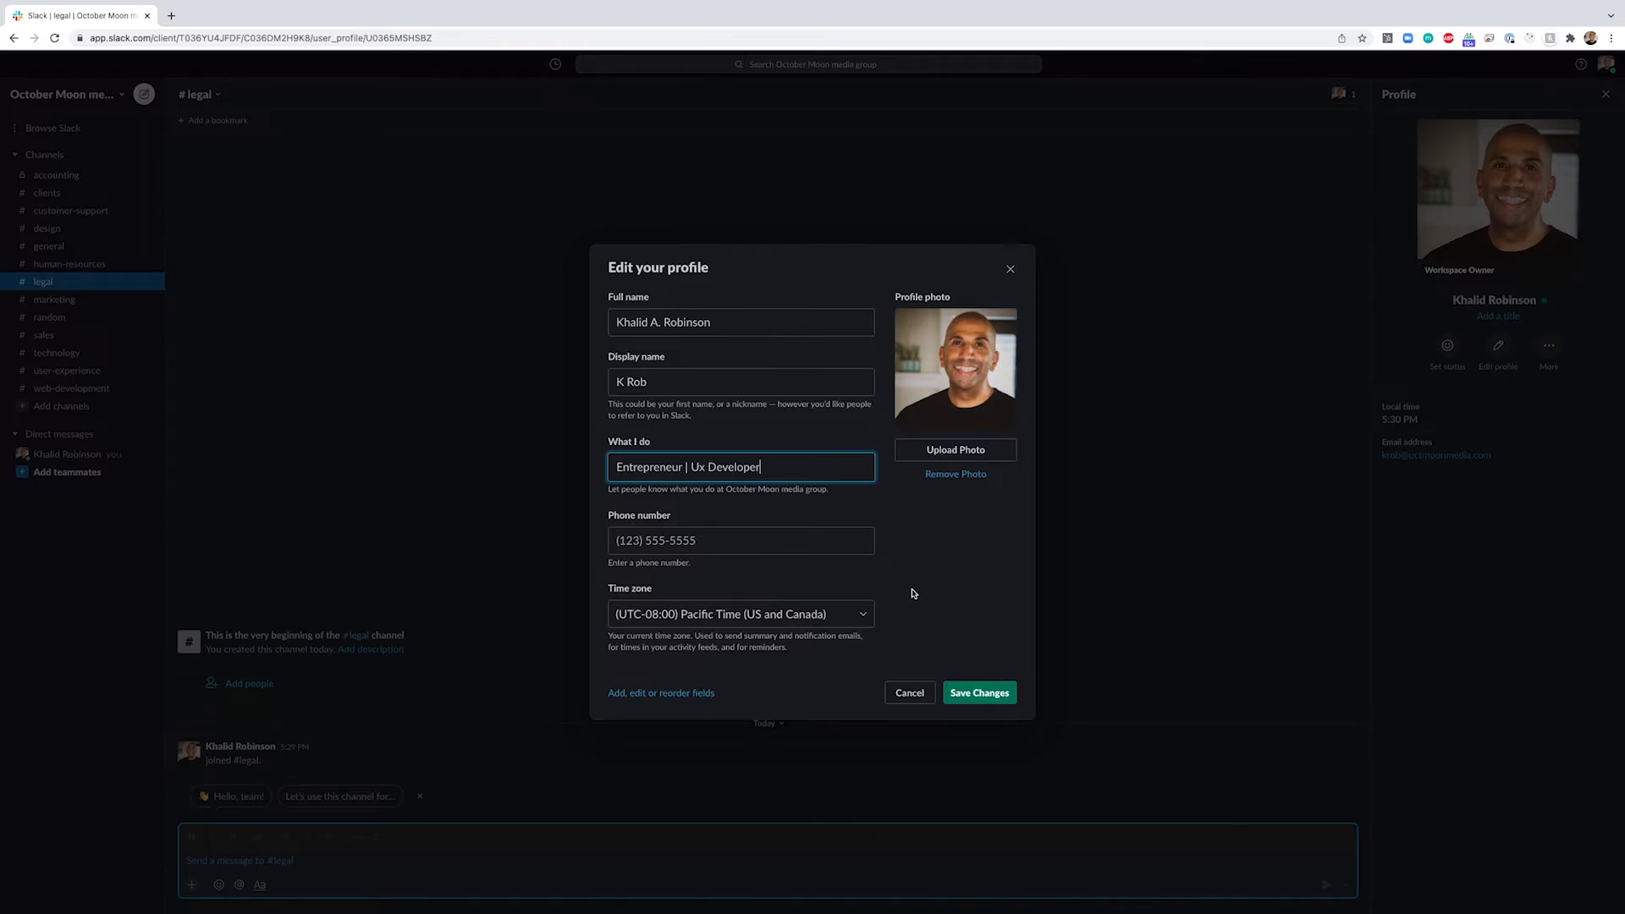
# Upload the JPEG portrait from the Downloads folder as the profile photo, keeping the default crop.
pyautogui.click(939, 450)
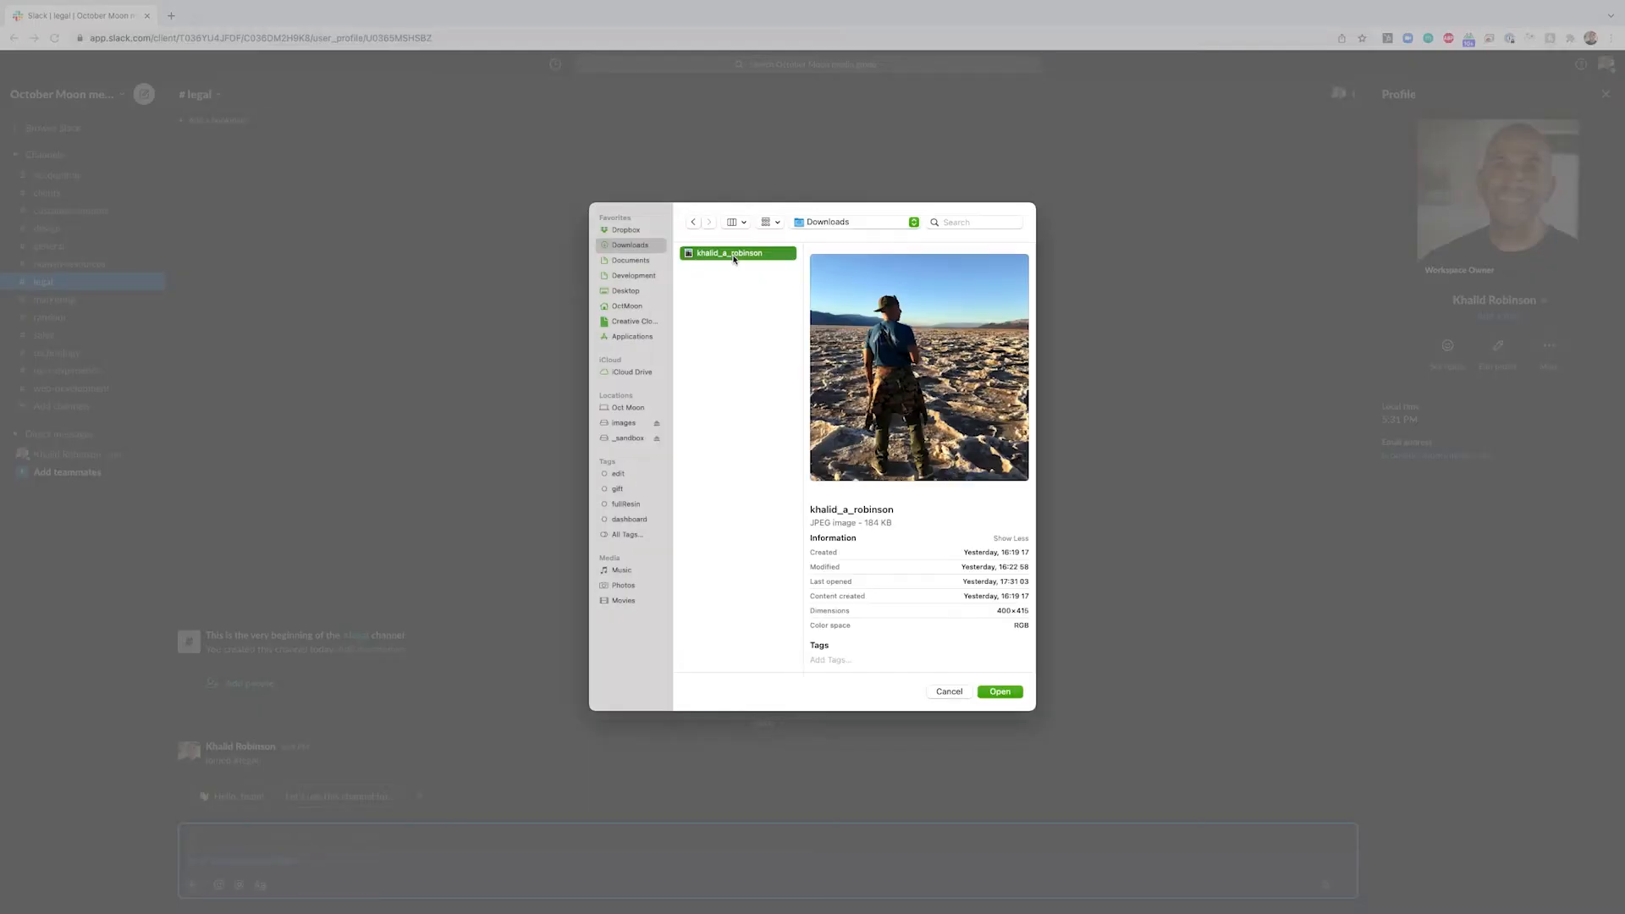
pyautogui.click(1010, 693)
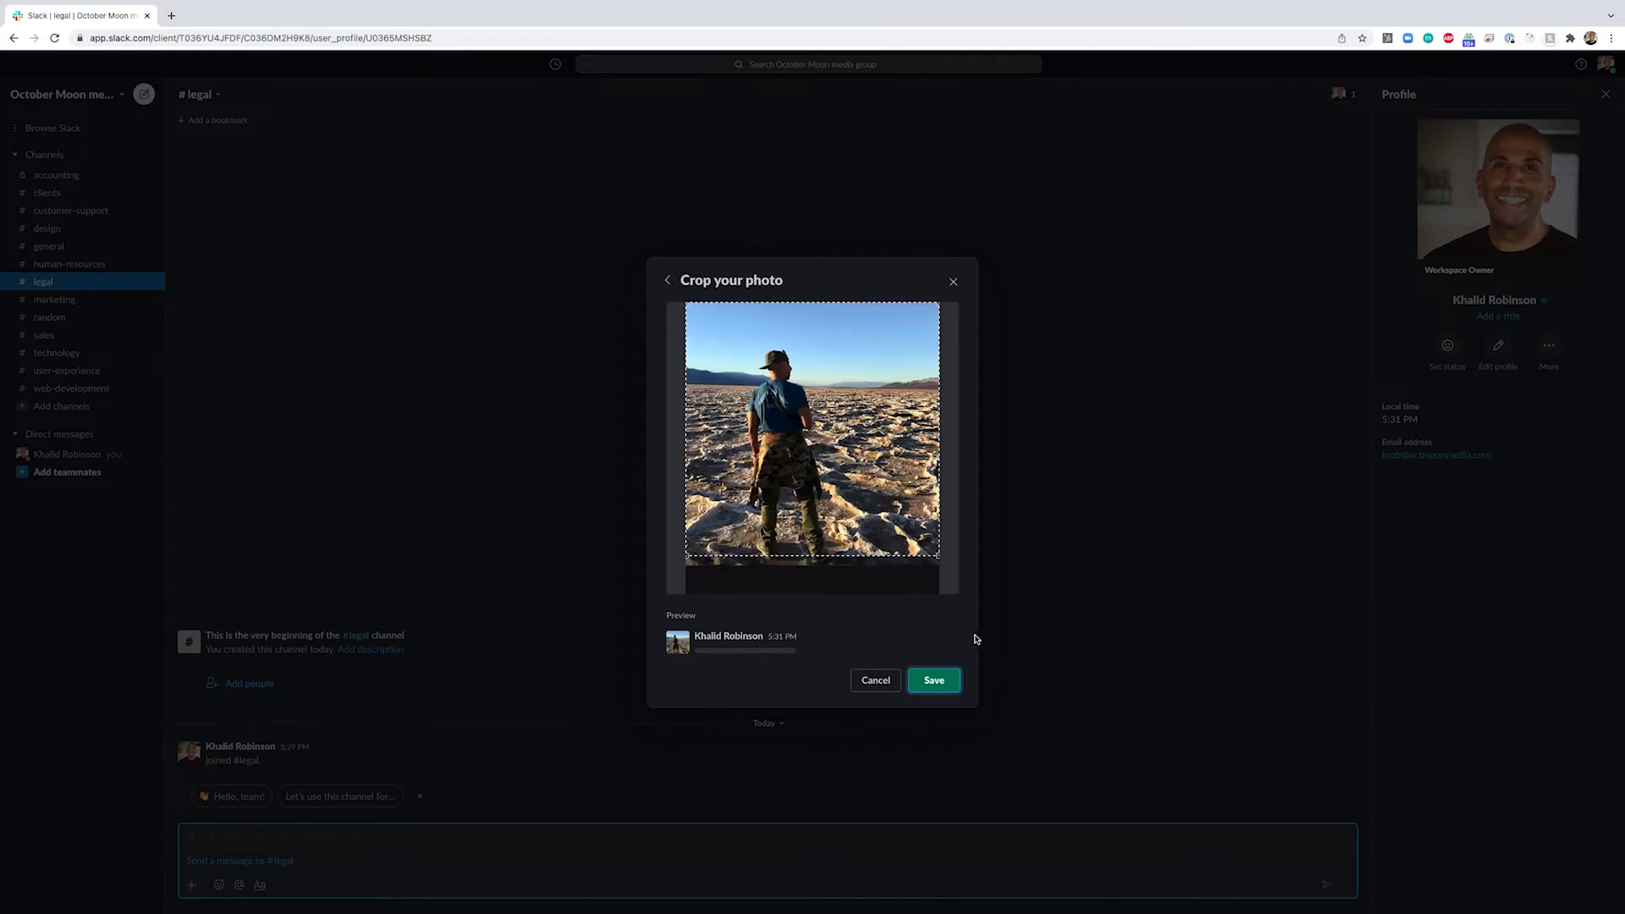
pyautogui.click(931, 677)
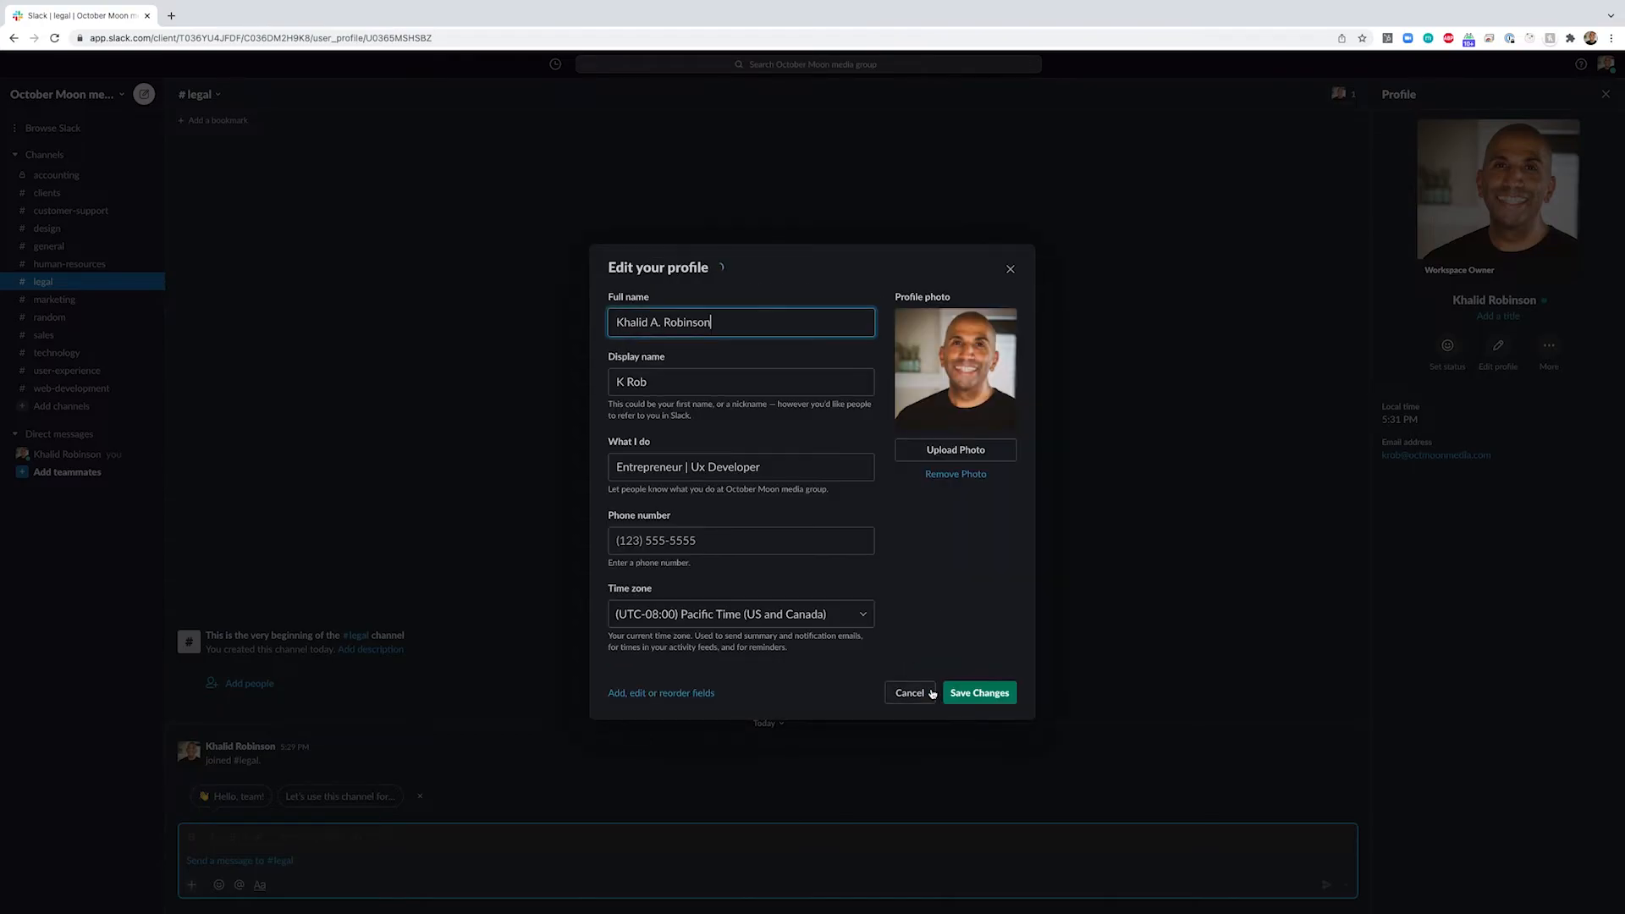
# Save the profile edits and set a "Working remotely" status that clears after 1 hour, with notifications paused.
pyautogui.click(976, 691)
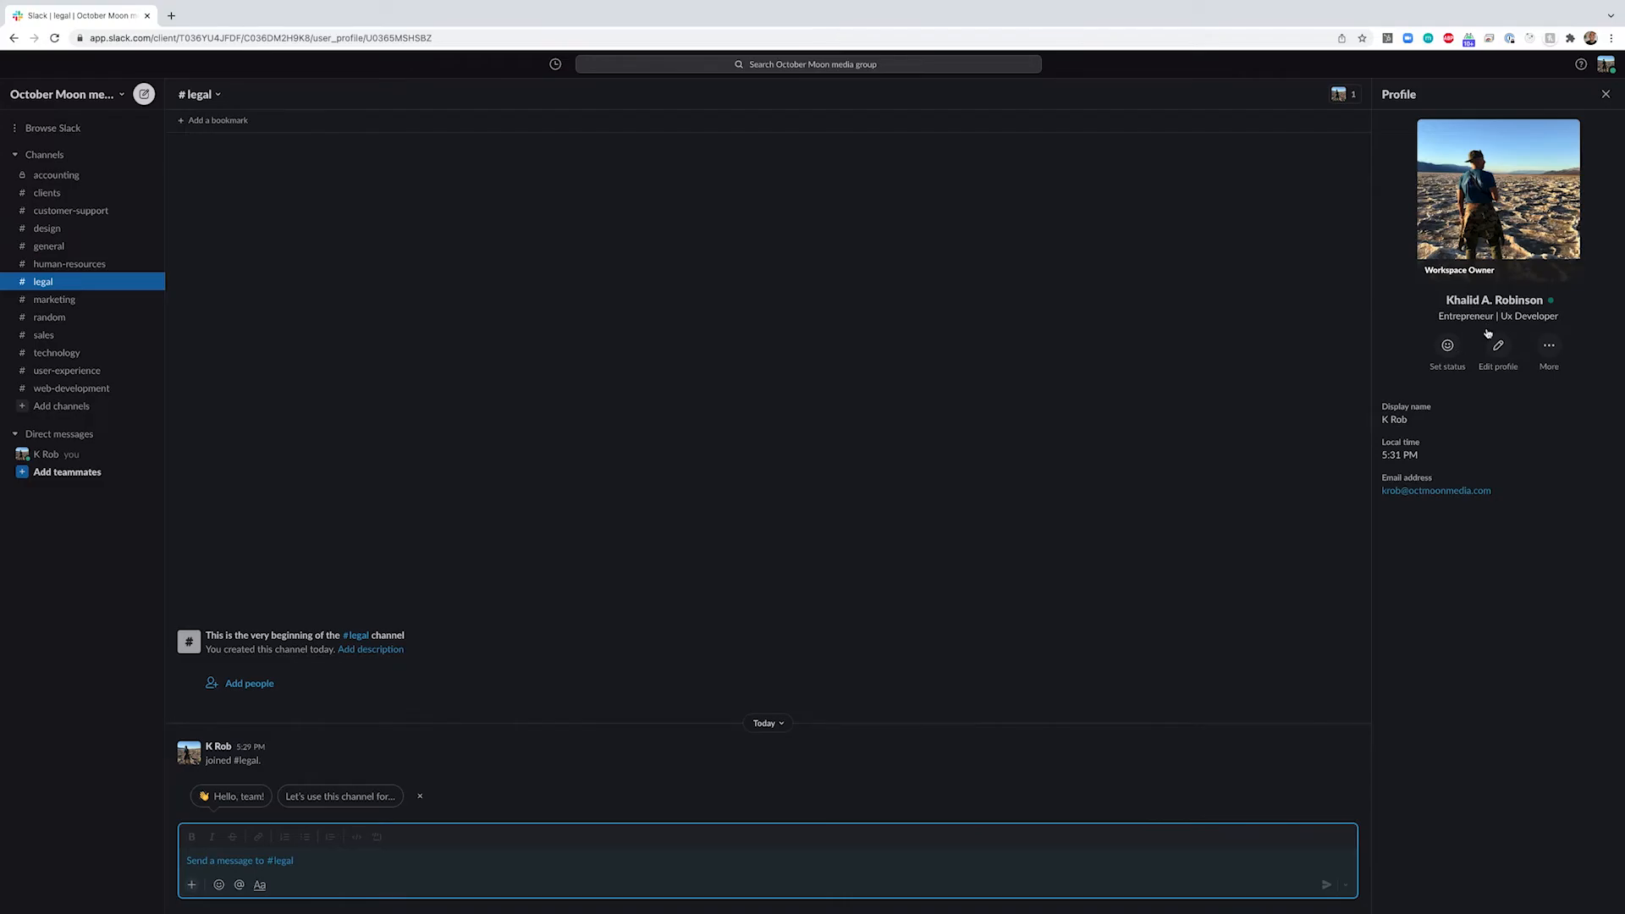
pyautogui.click(1447, 345)
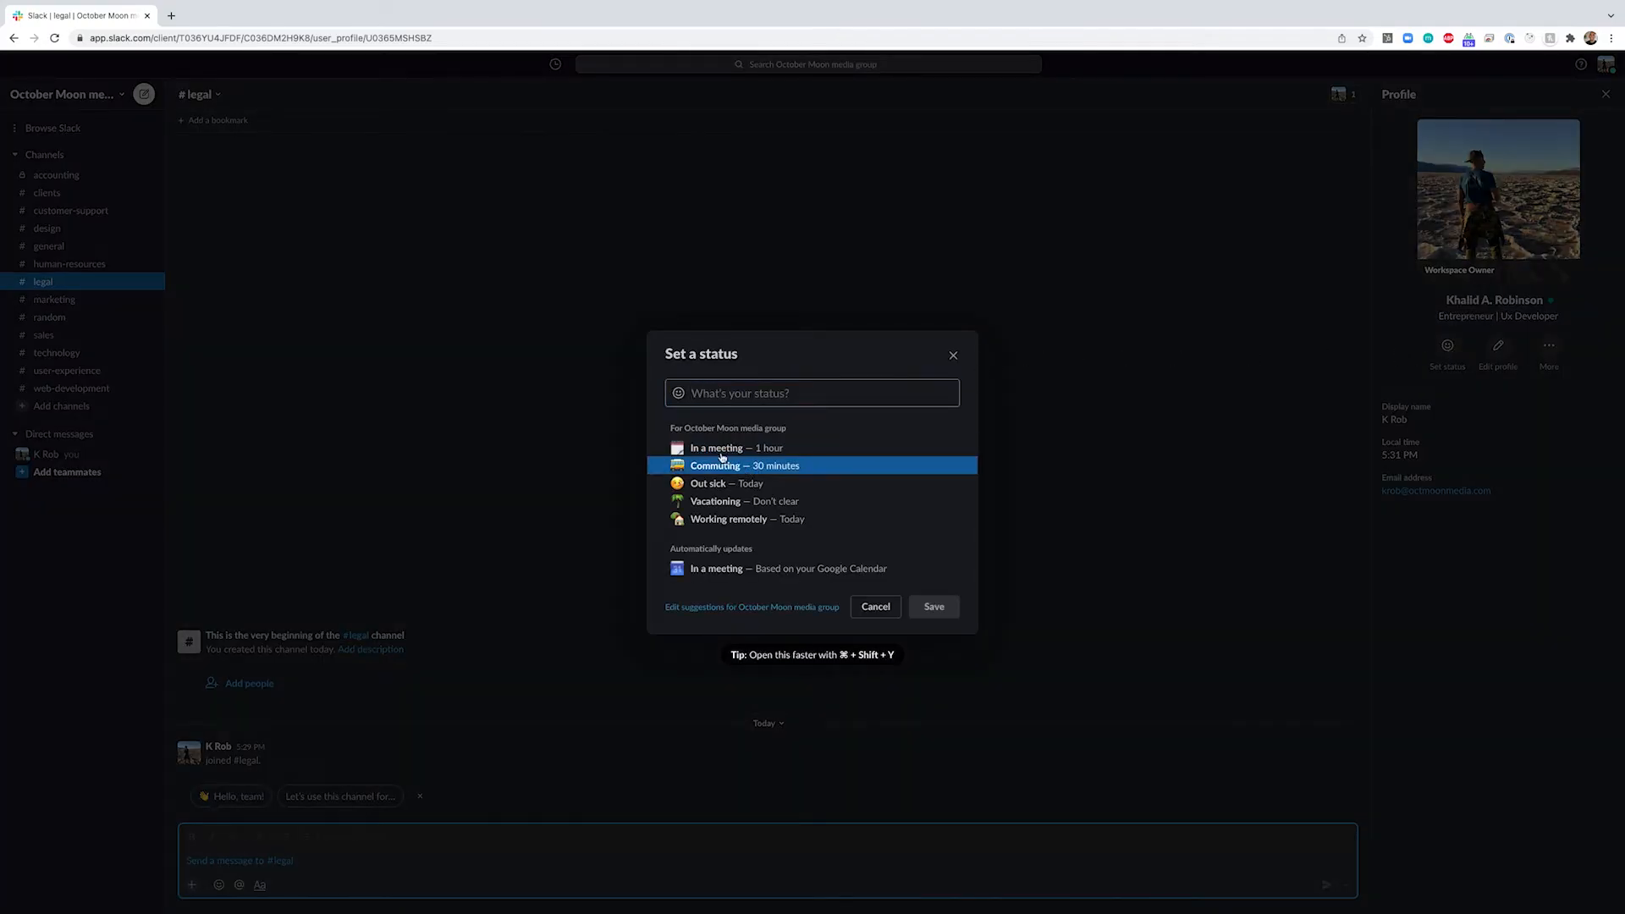
pyautogui.click(725, 520)
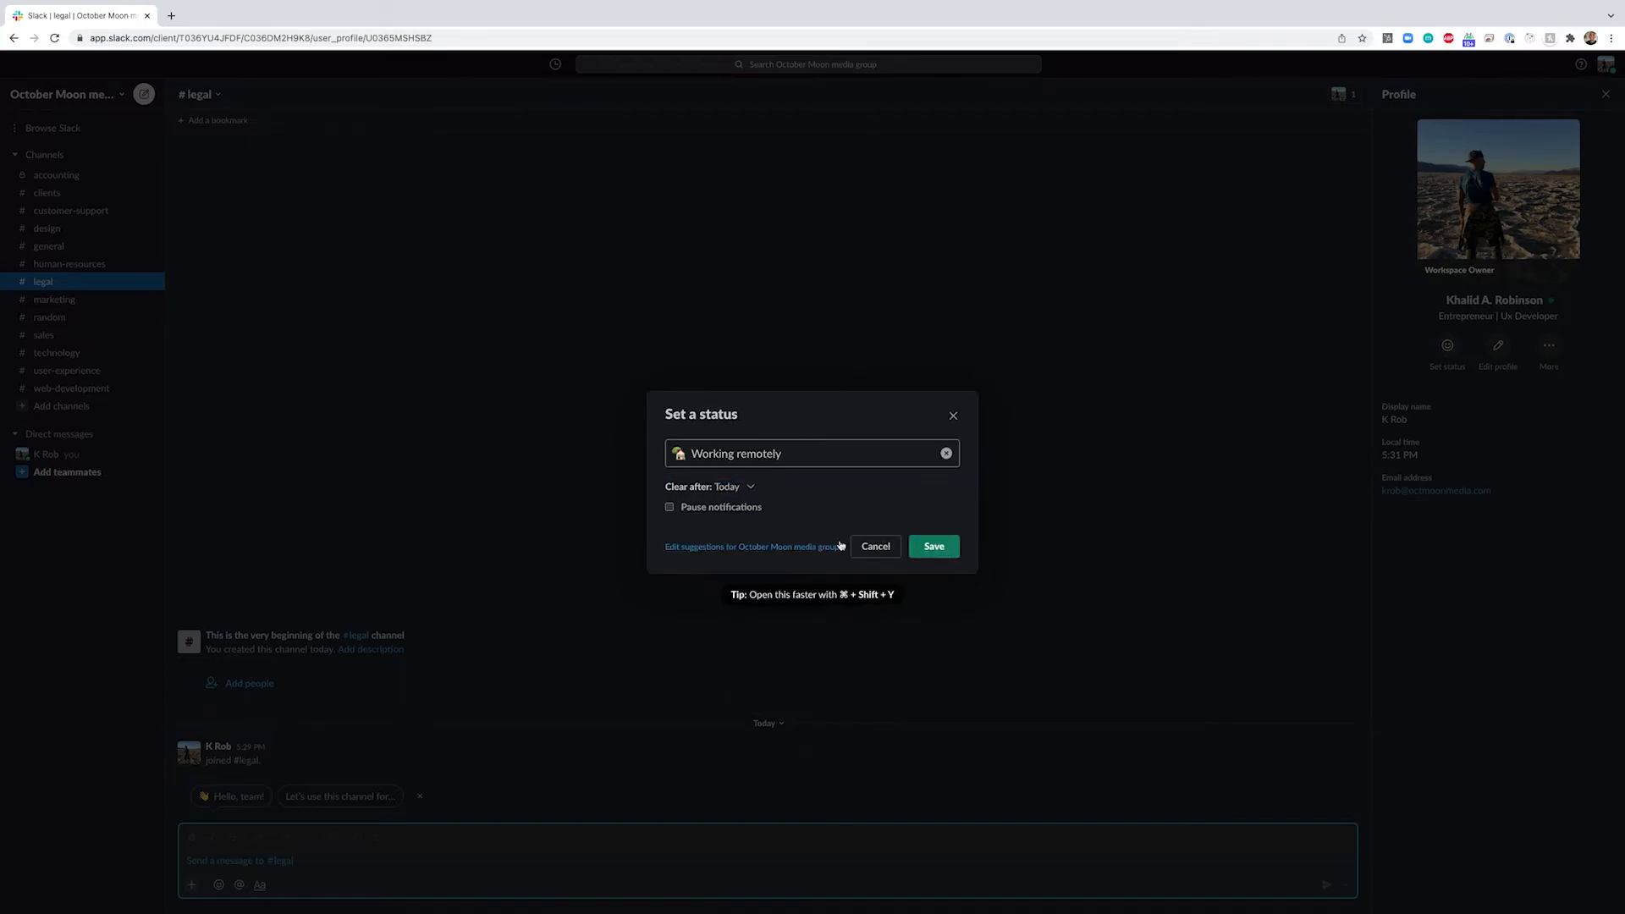
pyautogui.click(733, 489)
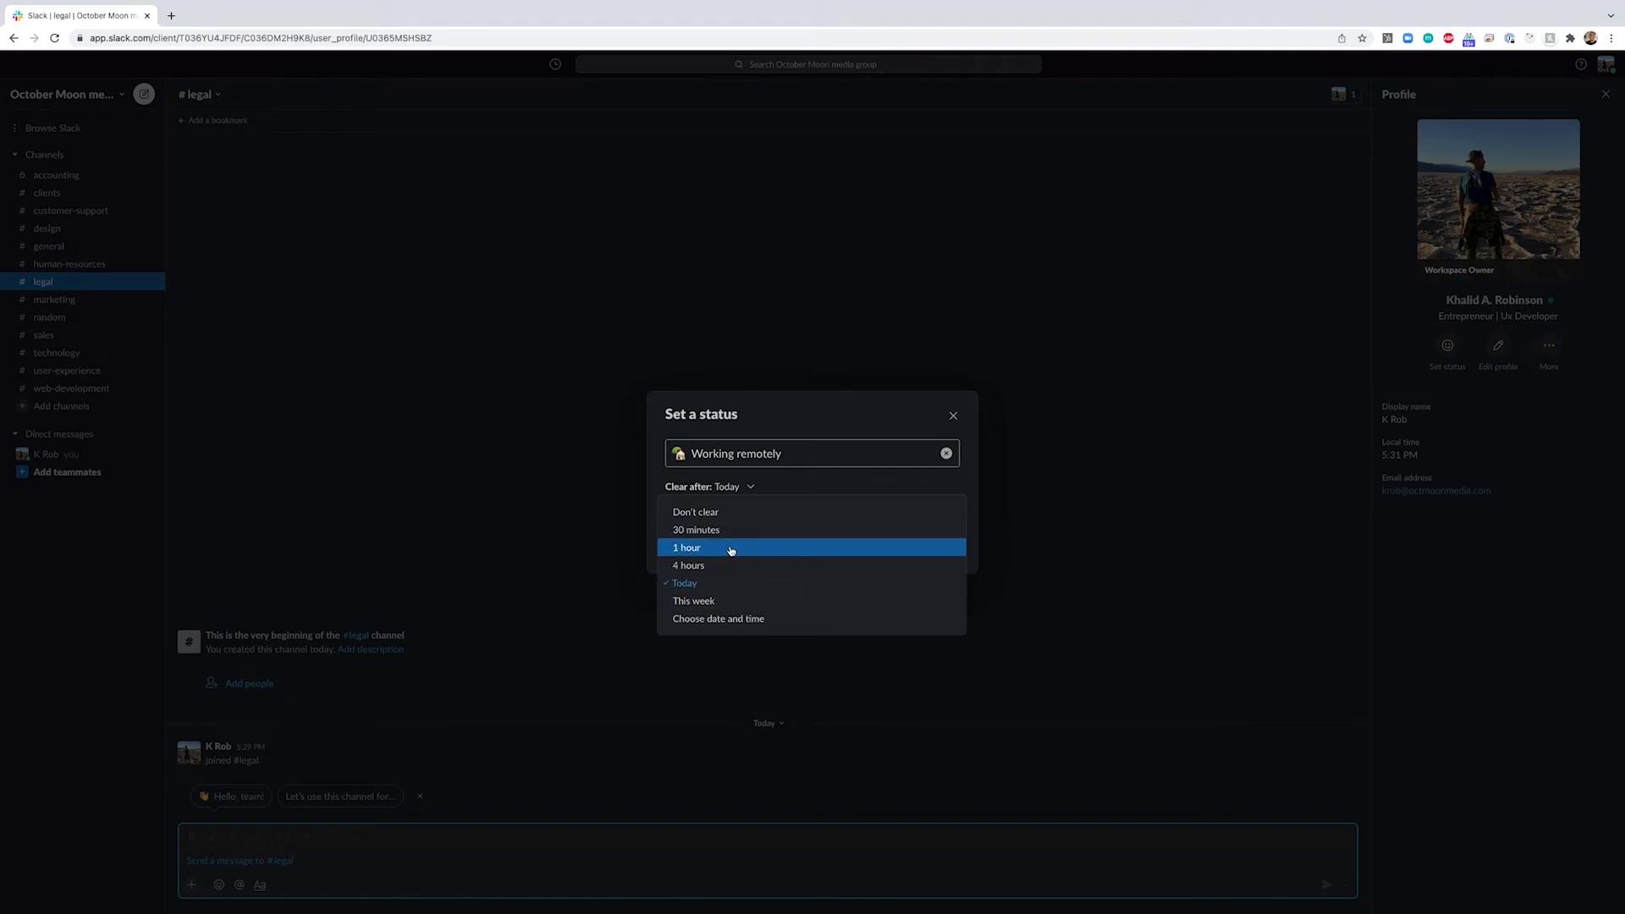
pyautogui.click(731, 549)
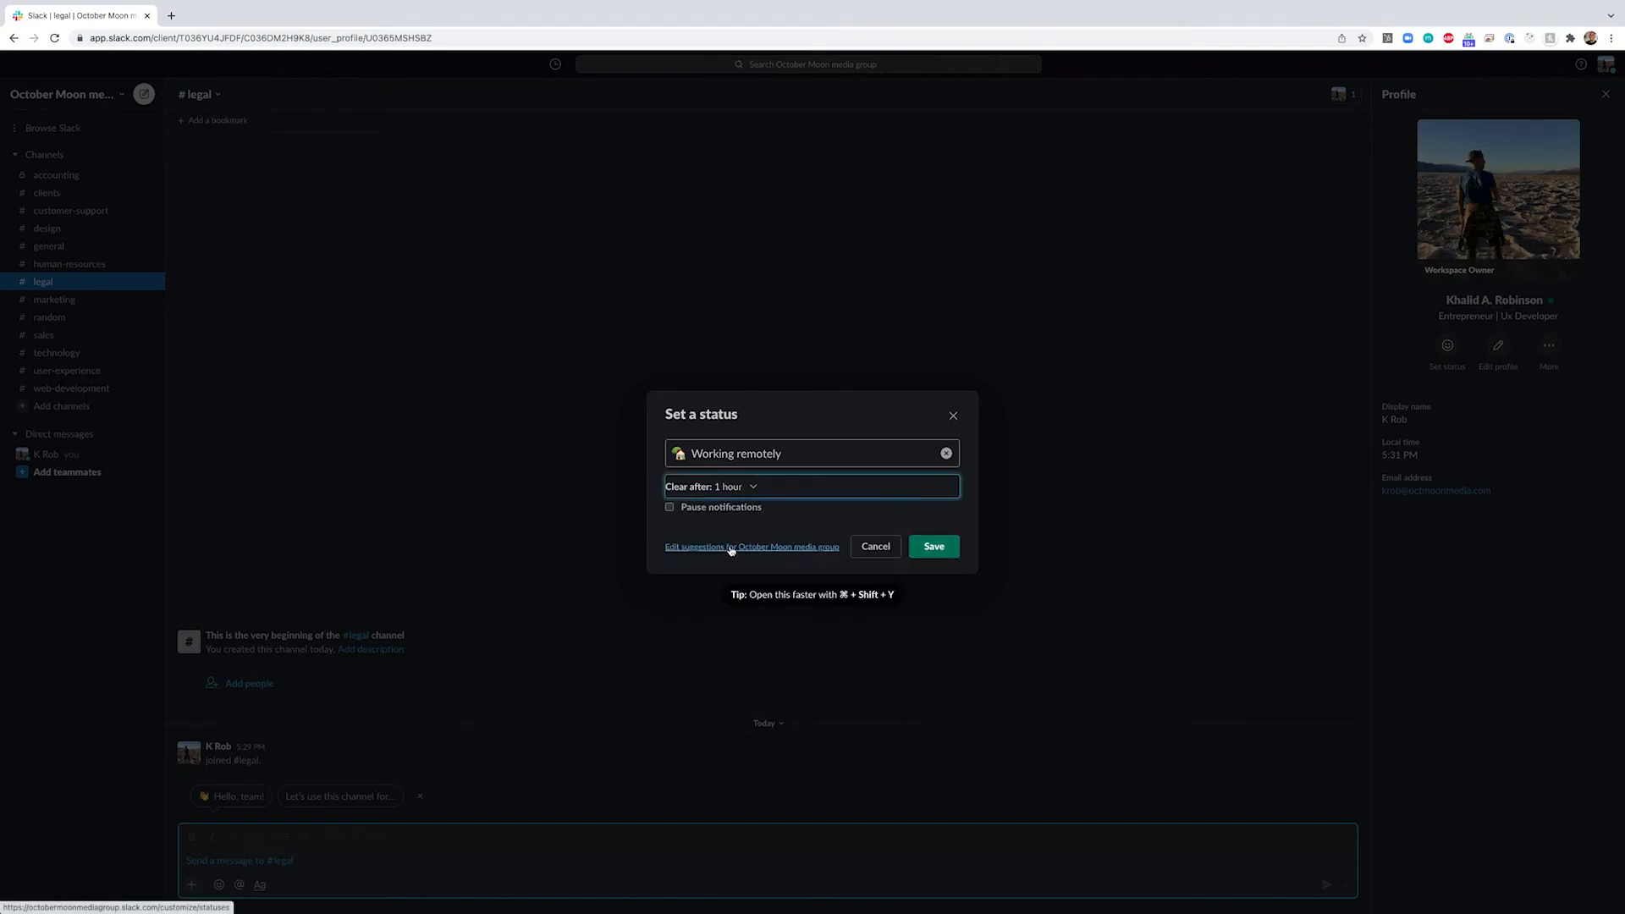
pyautogui.click(669, 509)
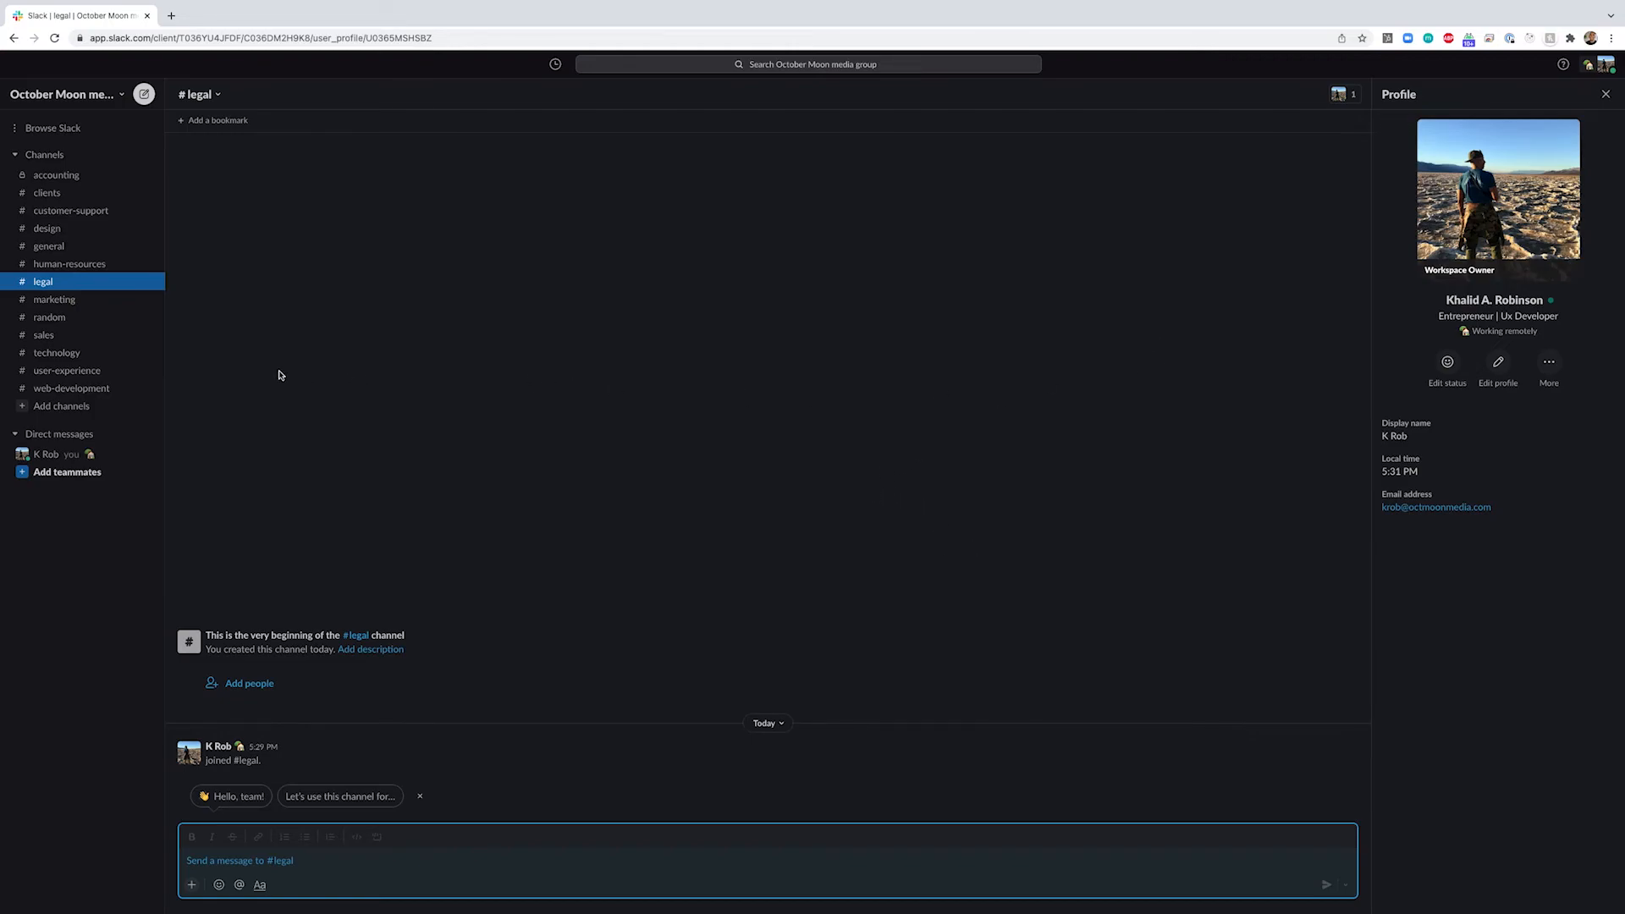
# View the options for inviting teammates without sending an invitation, and open the general channel.
pyautogui.click(68, 475)
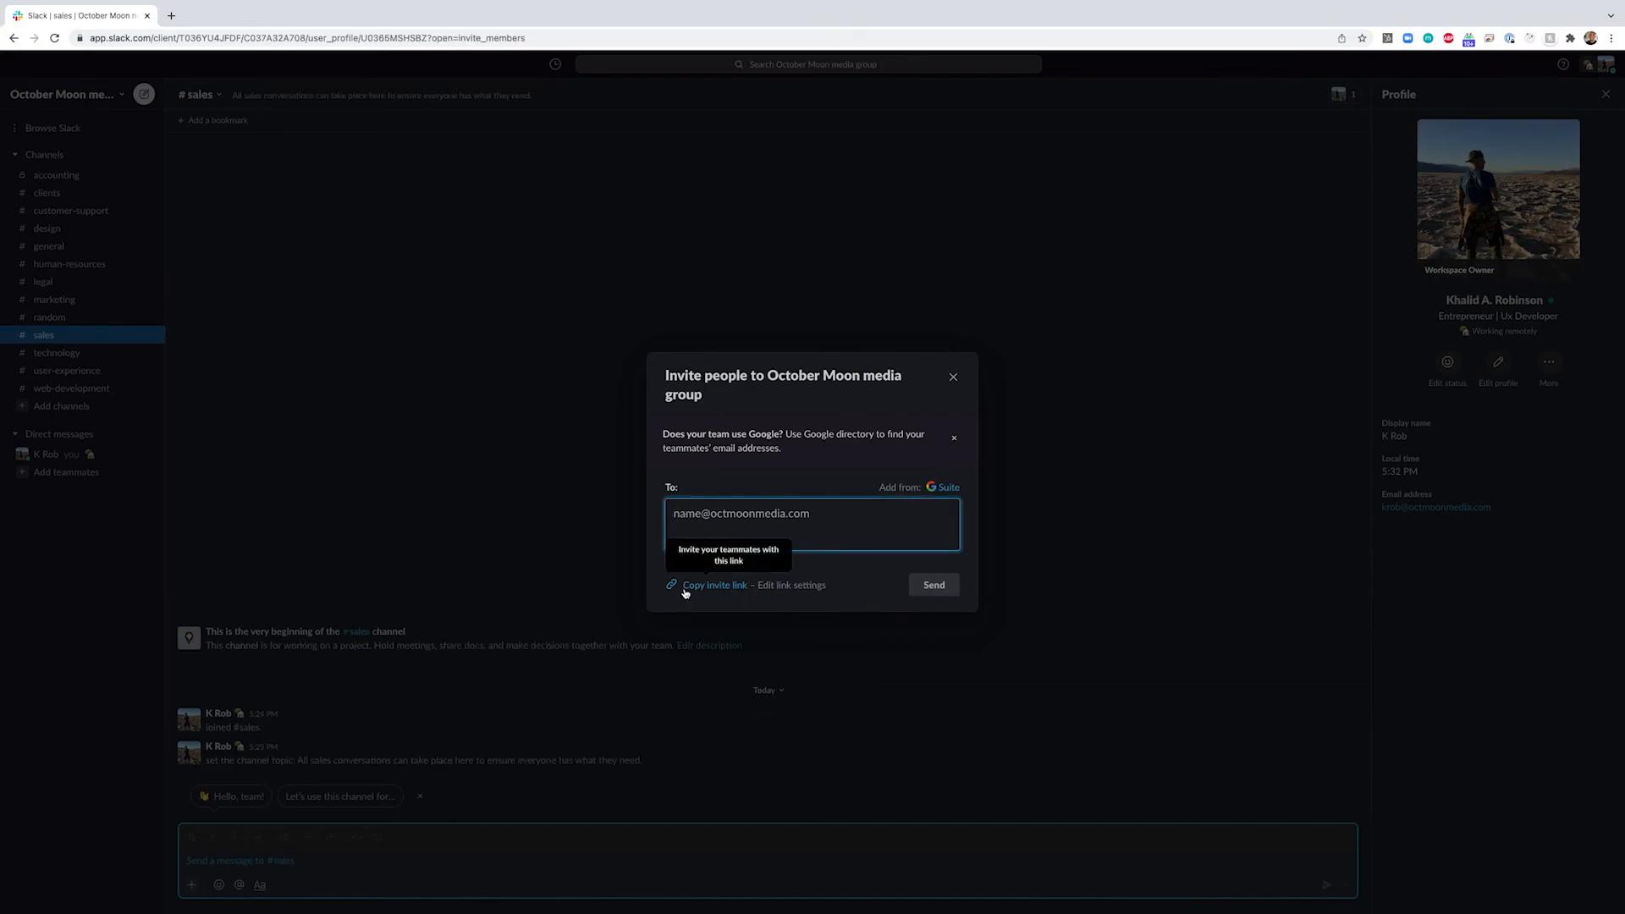
pyautogui.click(953, 376)
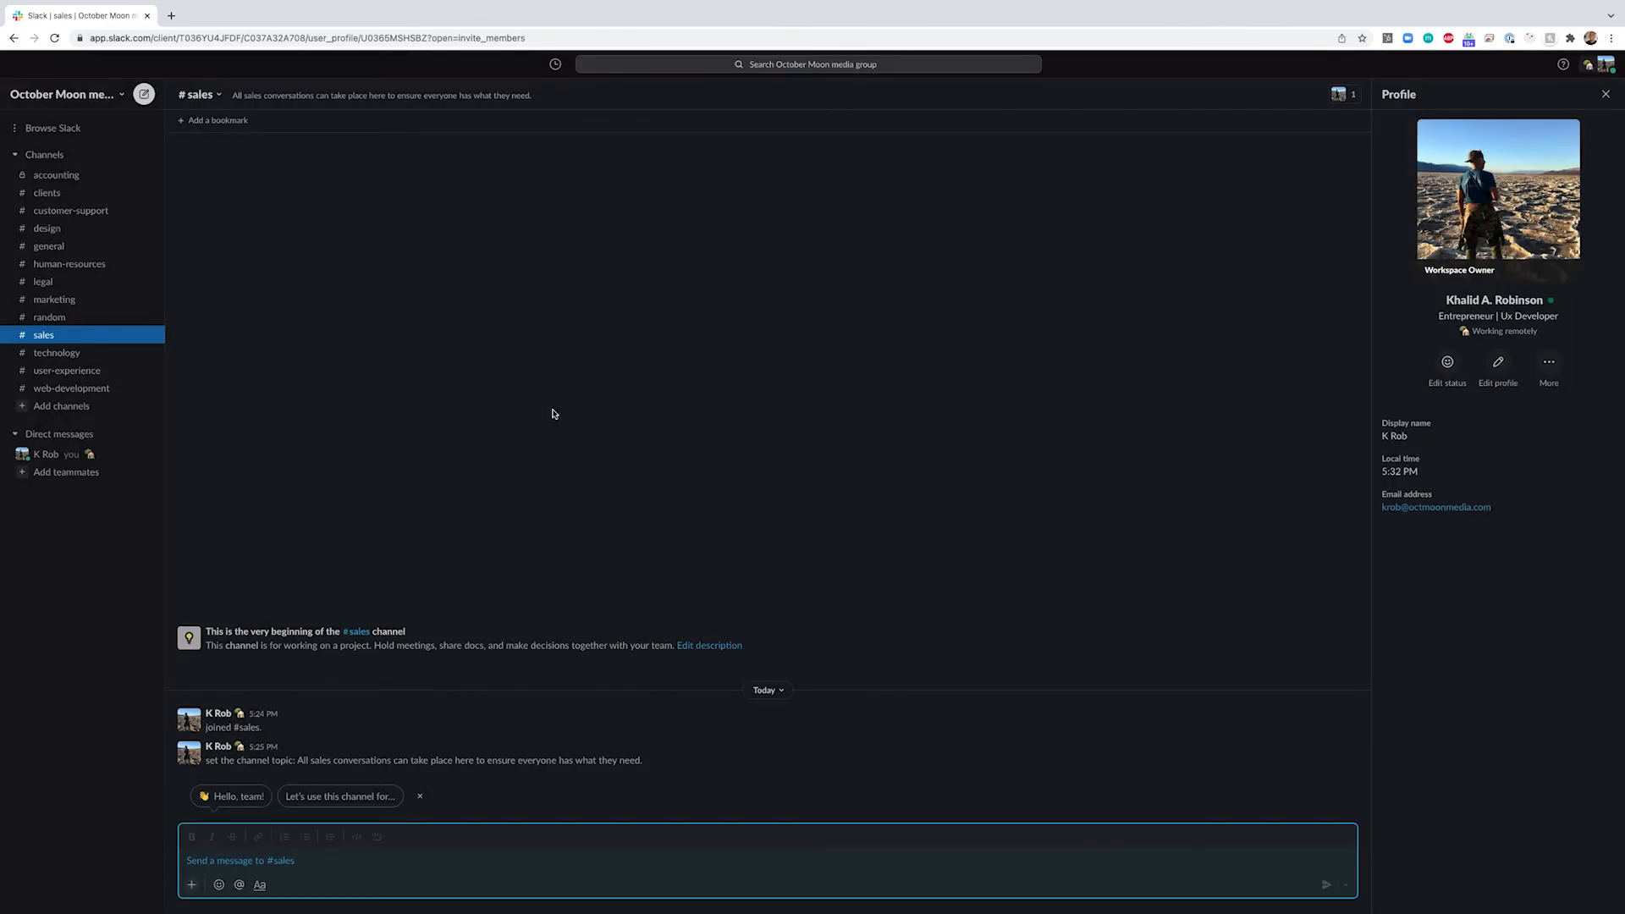
pyautogui.click(67, 244)
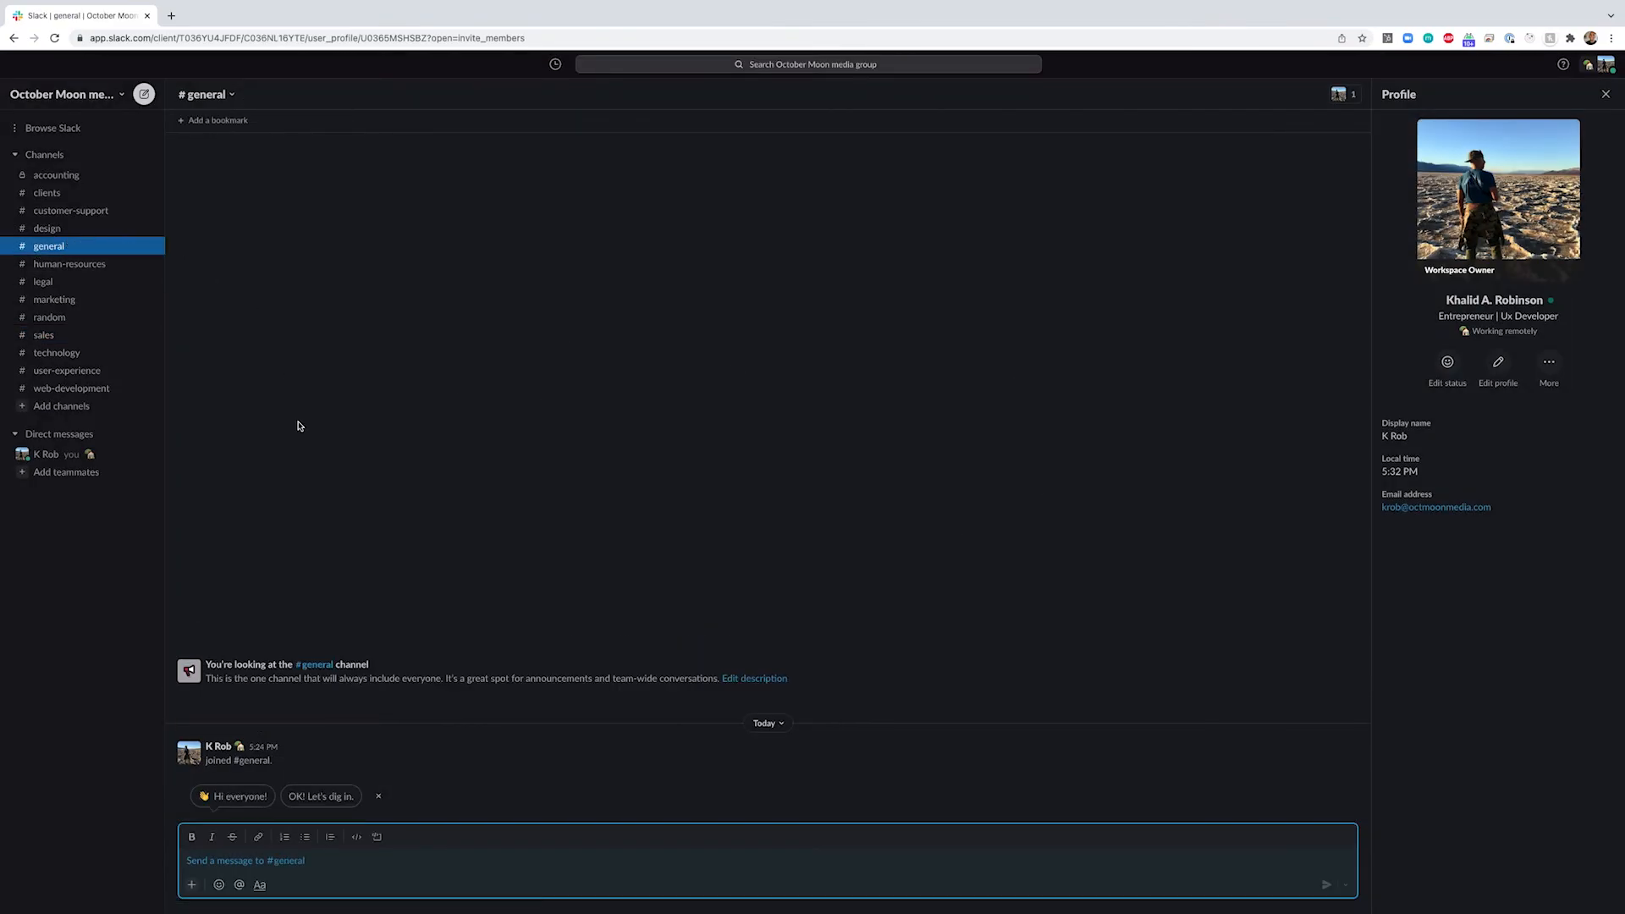